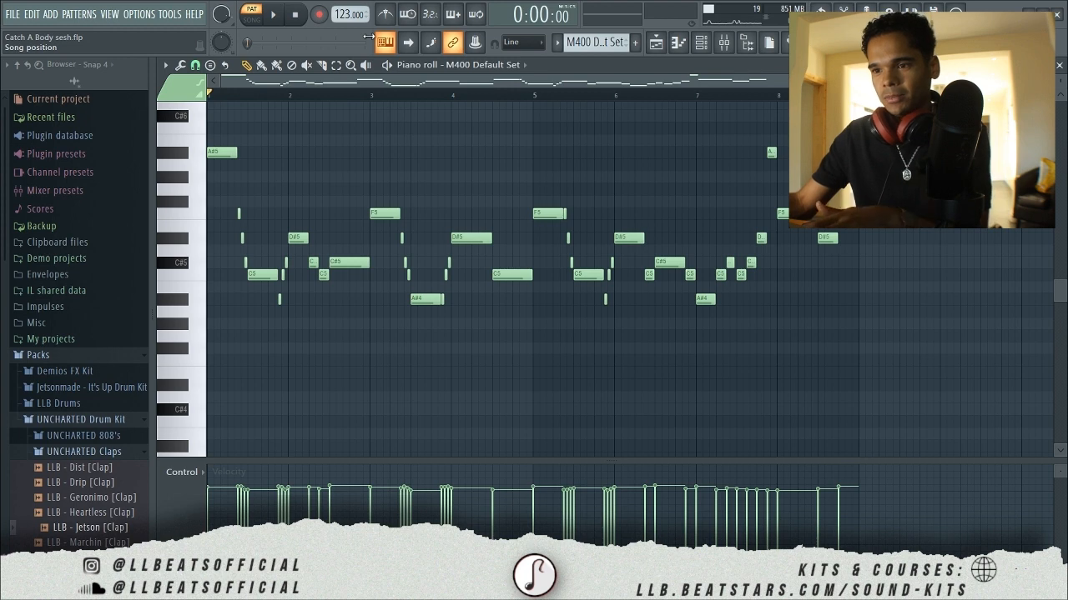
Play the M400 Default Set melody from the start through its last bar and stop playback
key("space")
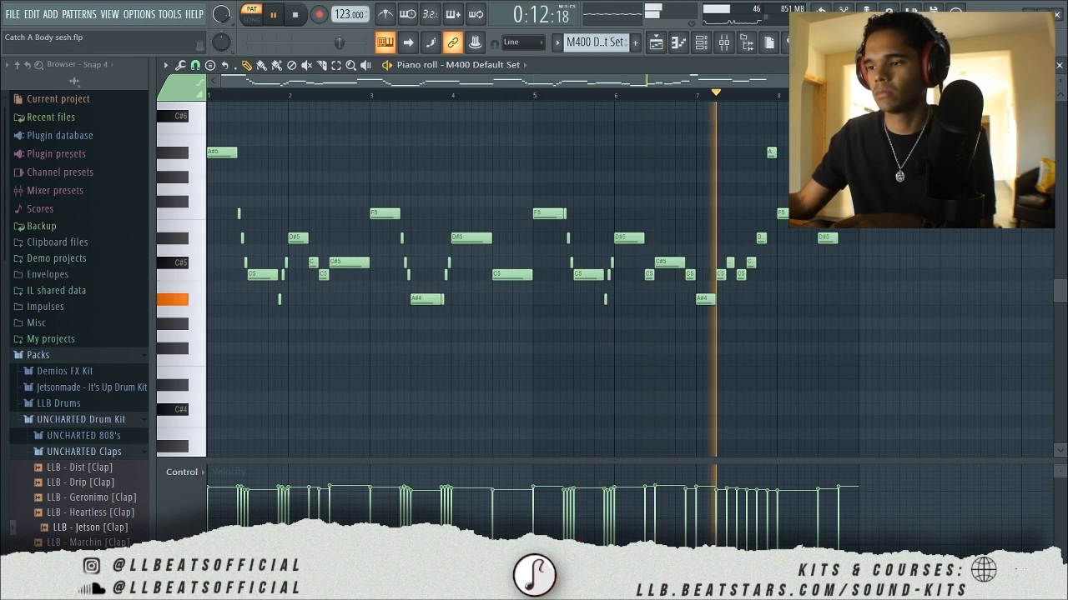
scroll(792, 214, "up", 3)
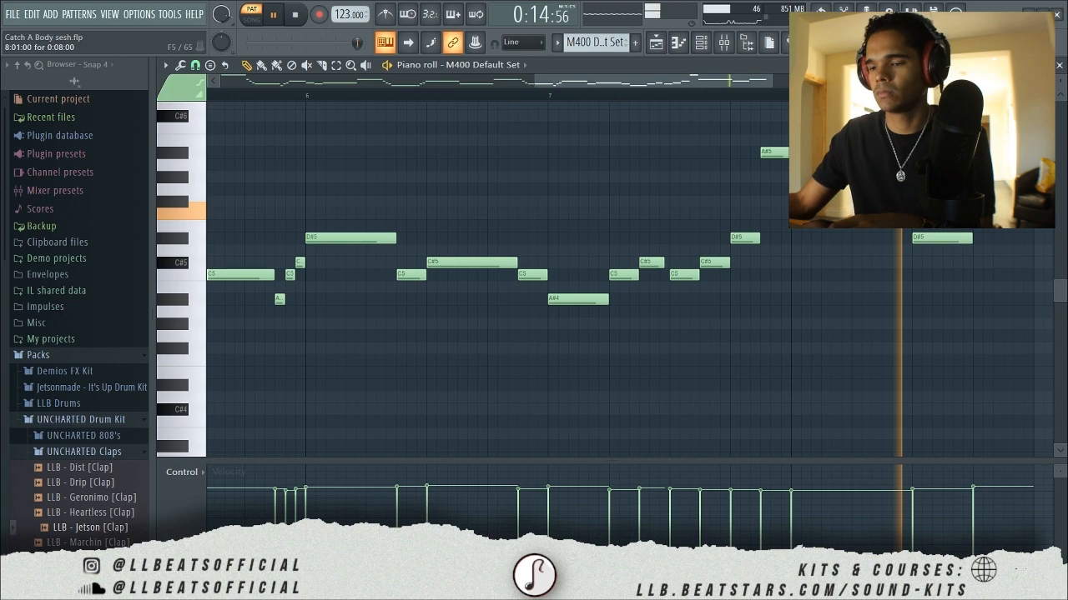
key("space")
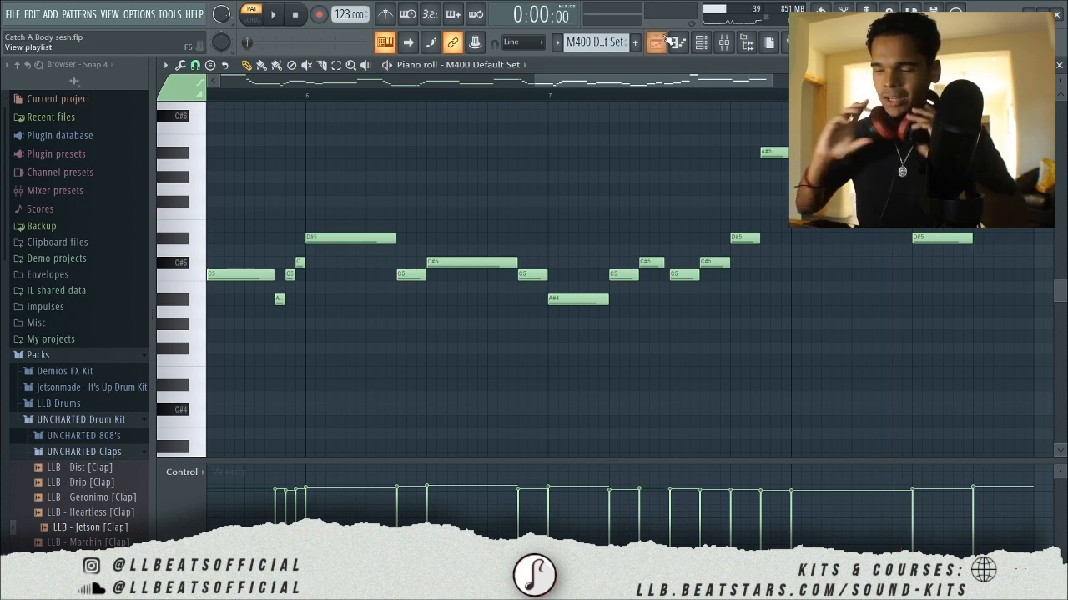
View the playlist arrangement and reopen the M400 Default Set pattern in the piano roll, showing it from bar 1
left_click(657, 42)
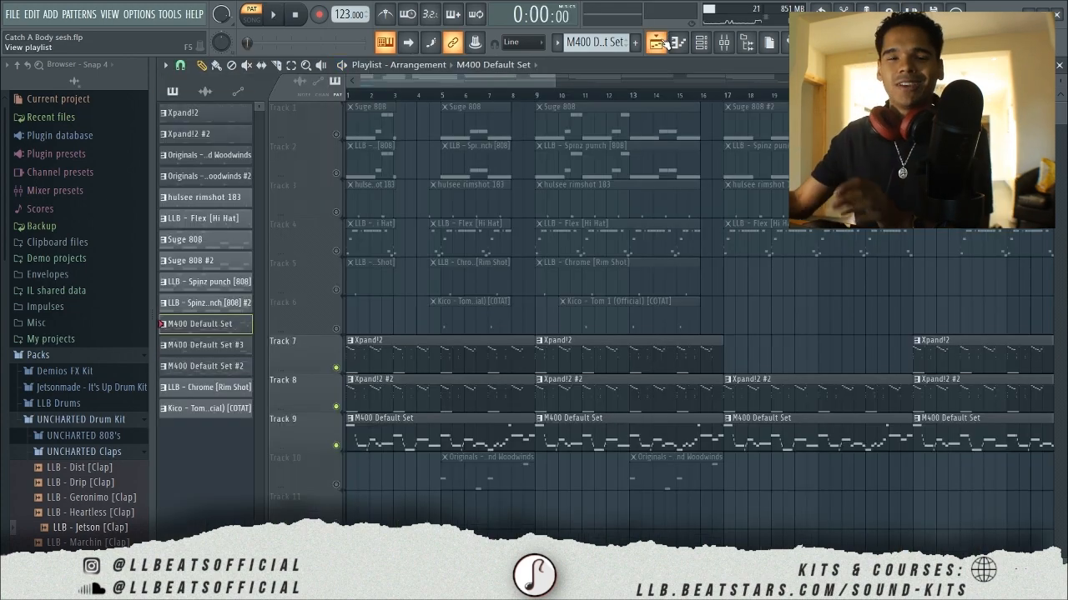
double_click(494, 430)
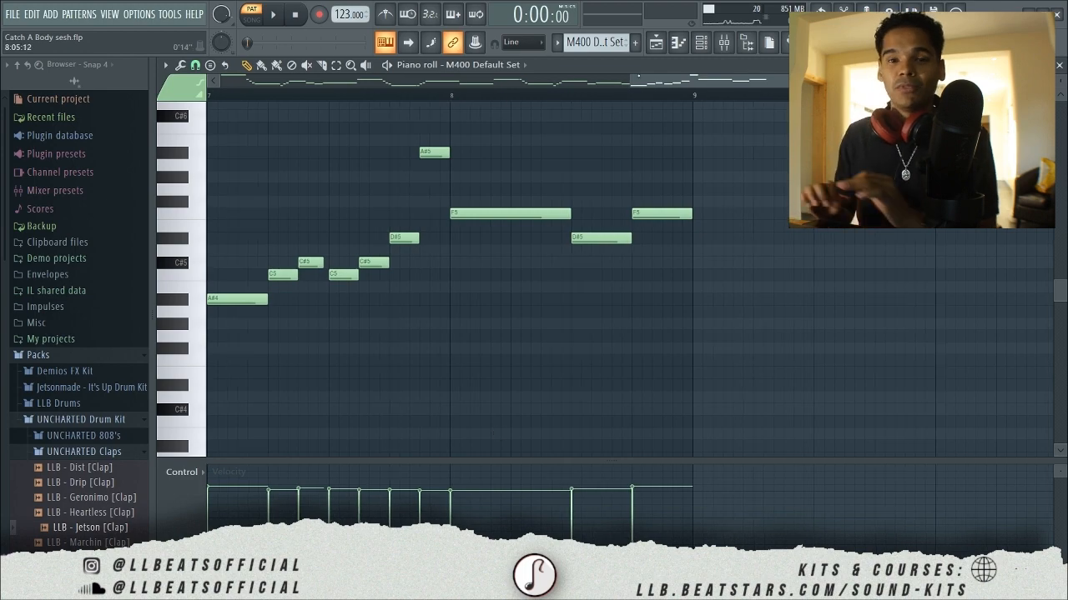
left_click_drag(632, 80, 215, 85)
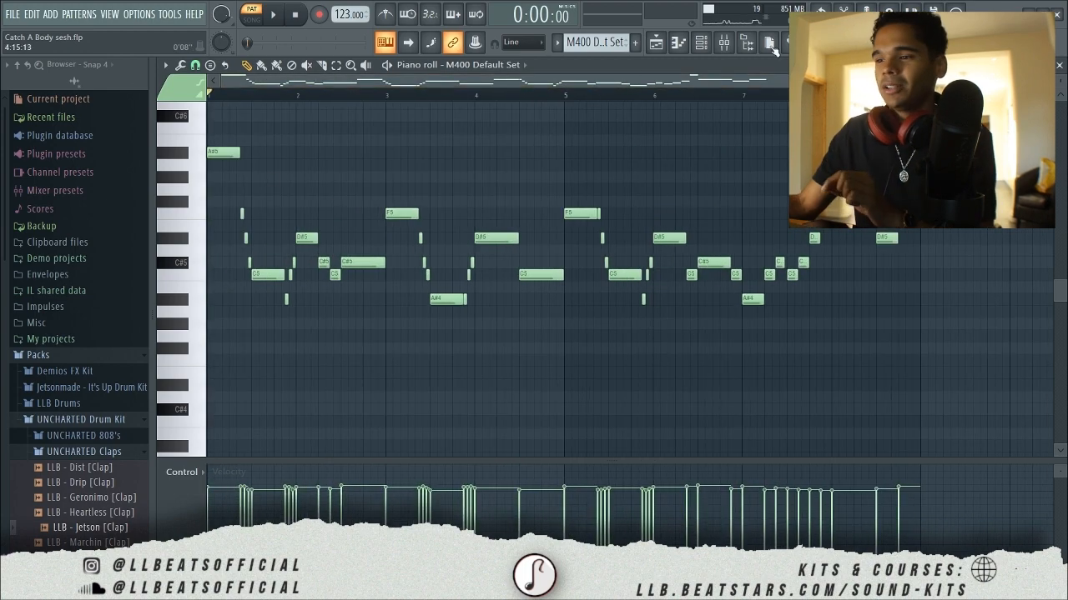
left_click_drag(865, 81, 743, 83)
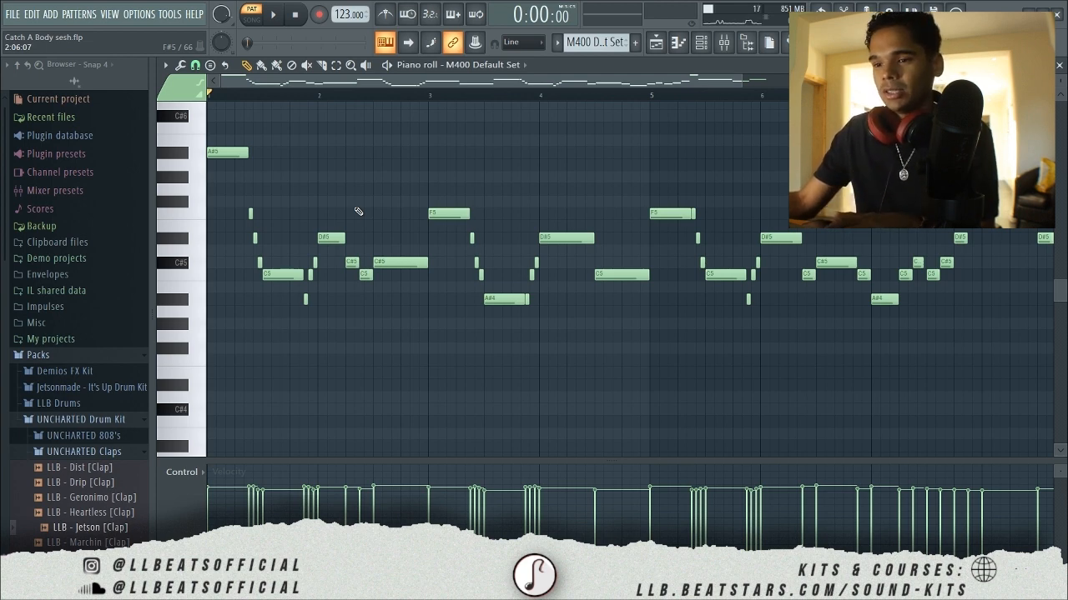
Show the other channels' ghost notes behind the M400 Default Set melody and compare them with the notes in bar 1
key("alt+v")
scroll(329, 209, "up", 3)
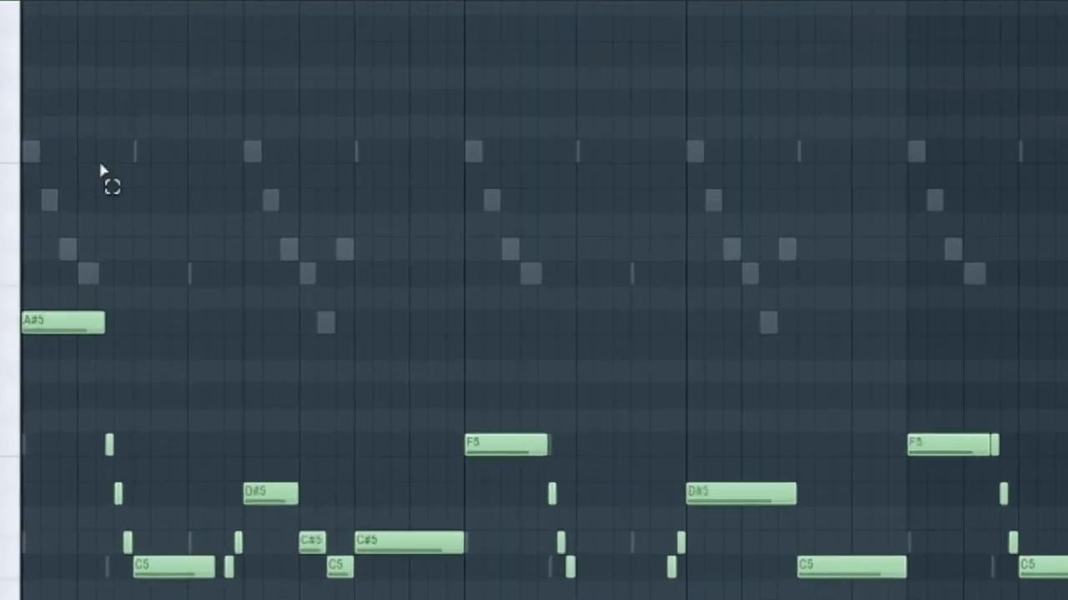
left_click_drag(100, 125, 28, 272)
scroll(92, 226, "up", 5)
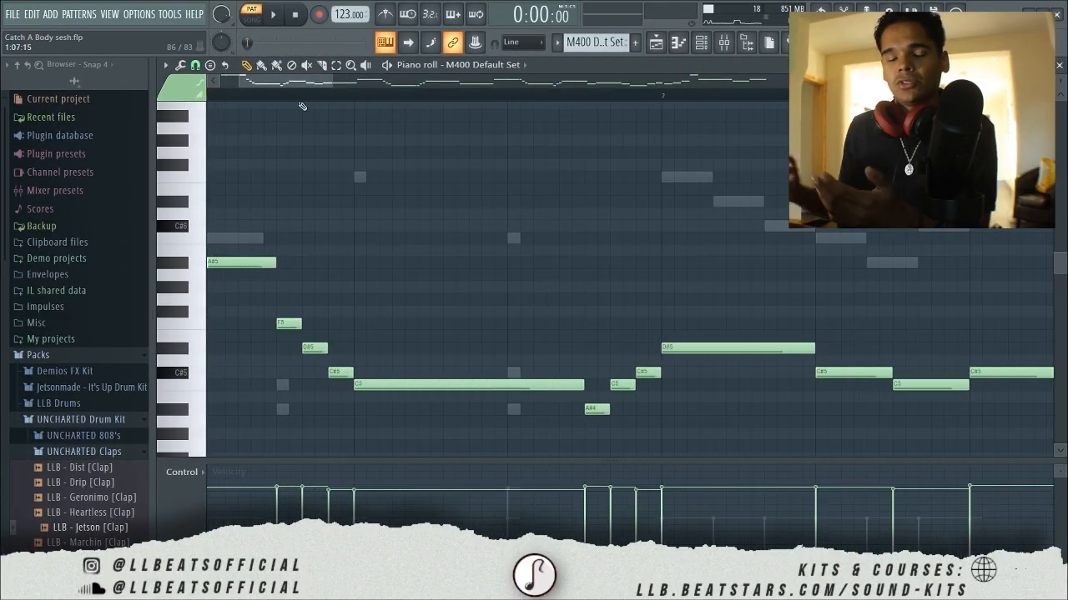
scroll(302, 106, "up", 2)
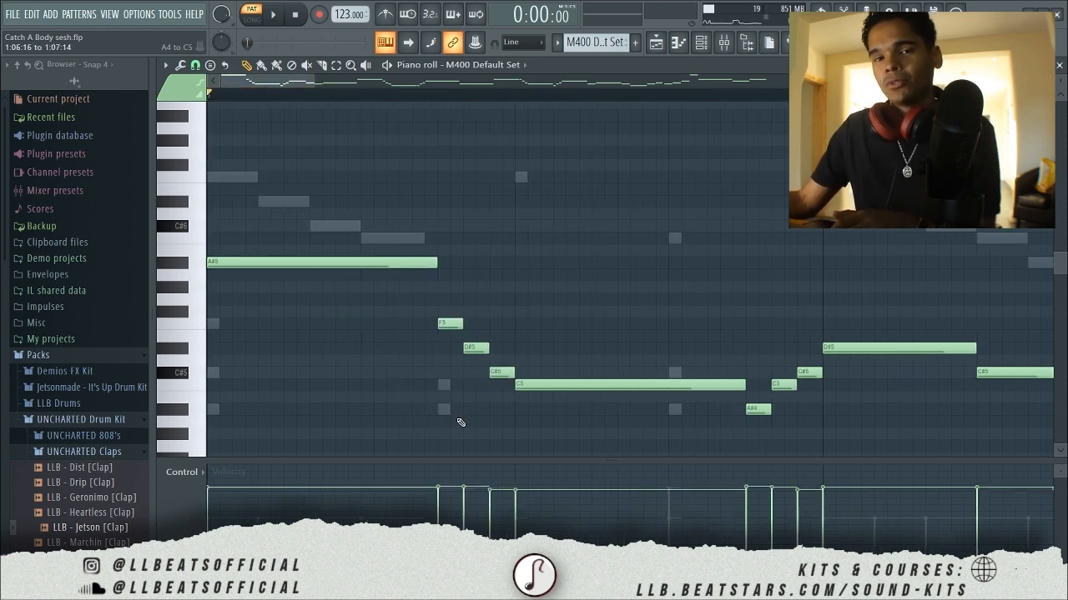
scroll(376, 381, "down", 4)
scroll(376, 381, "down", 1)
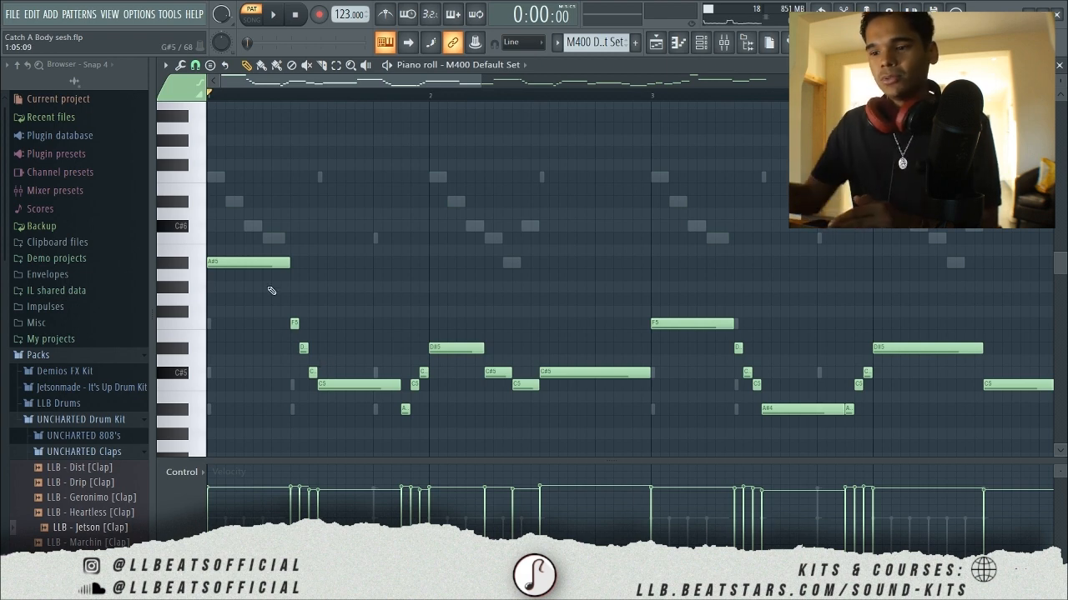
Highlight the opening A#5 note and all A#4 notes to compare the same pitch in two octaves
left_click_drag(266, 281, 264, 242)
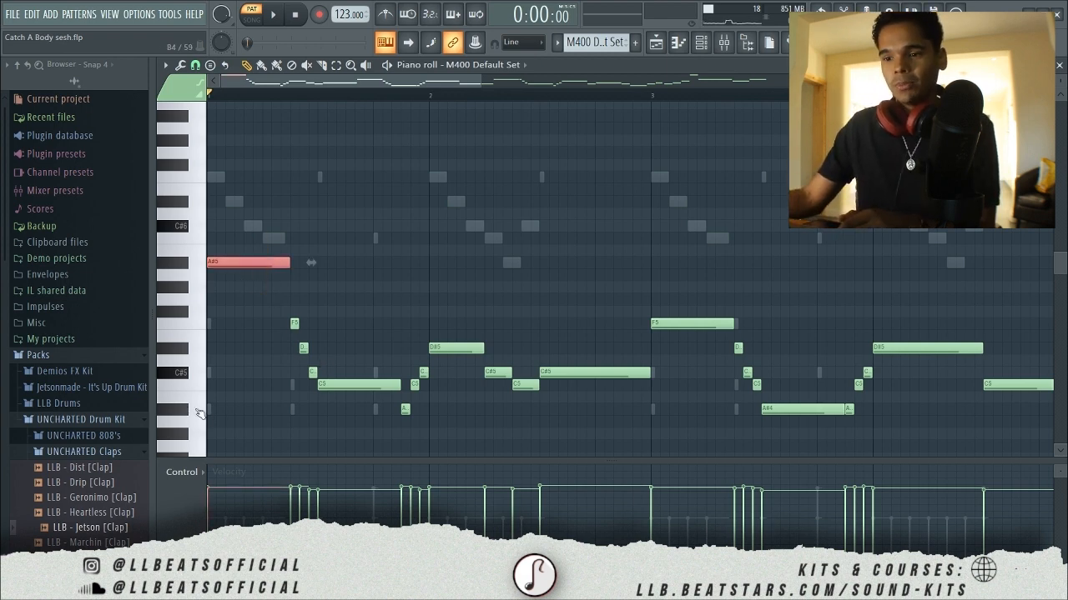
left_click_drag(212, 413, 211, 421)
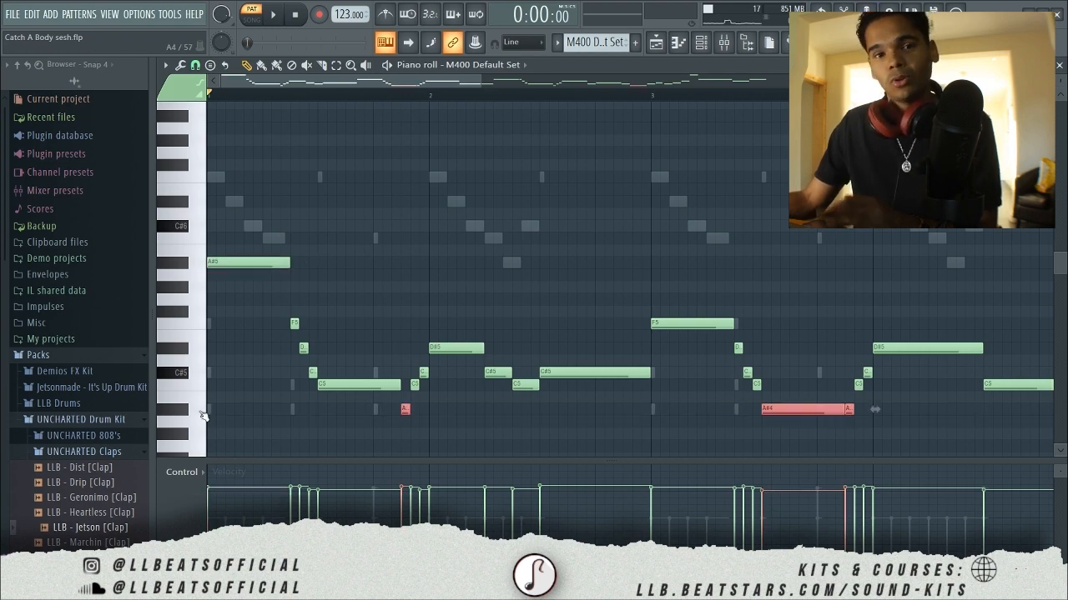
left_click_drag(229, 276, 233, 267)
left_click(317, 305)
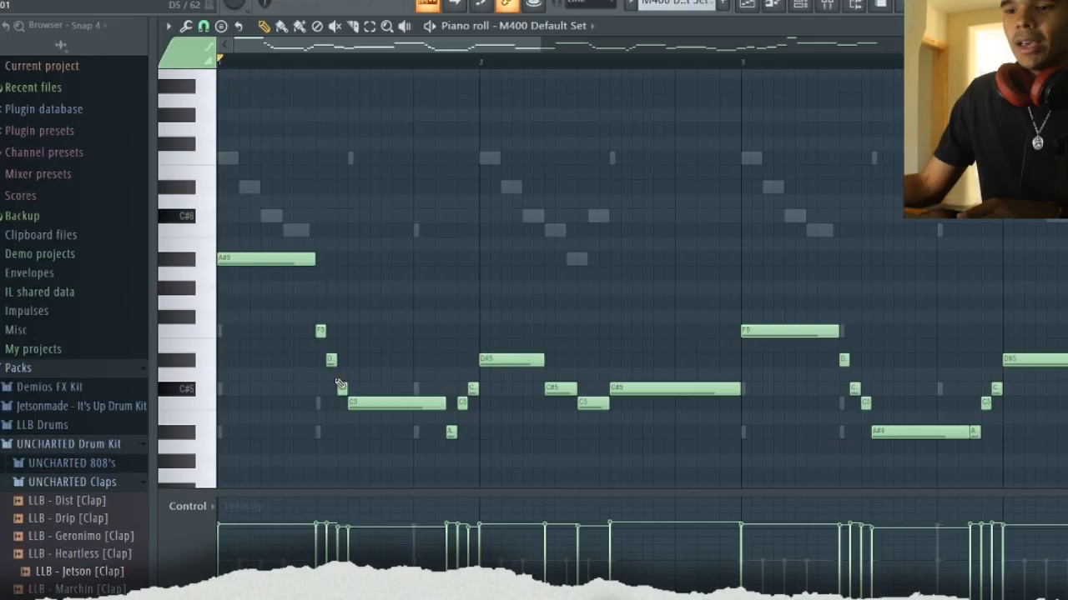
Examine the short descending notes that lead from the opening A#5 into the long C5 in bar 1
left_click(331, 387)
left_click_drag(350, 392, 354, 392)
left_click(362, 390, "ctrl")
scroll(382, 392, "up", 3)
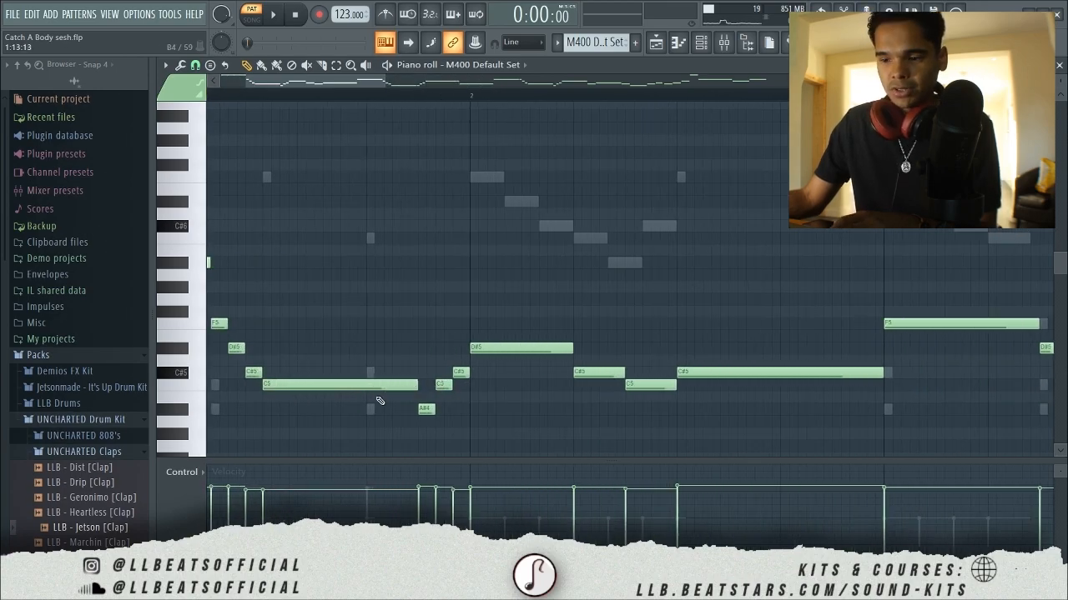
Highlight the D#5 note at the start of bar 2 and the bar's long C#5 note to compare them with the ghost notes
left_click_drag(476, 347, 572, 361)
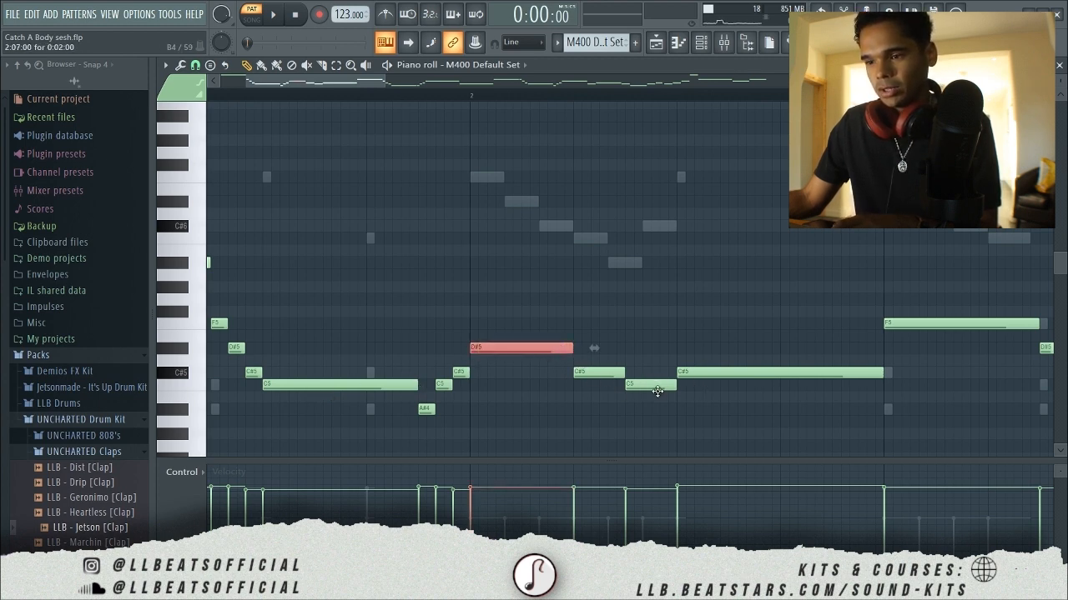
left_click_drag(817, 390, 745, 384)
scroll(900, 378, "up", 5)
scroll(825, 419, "down", 5)
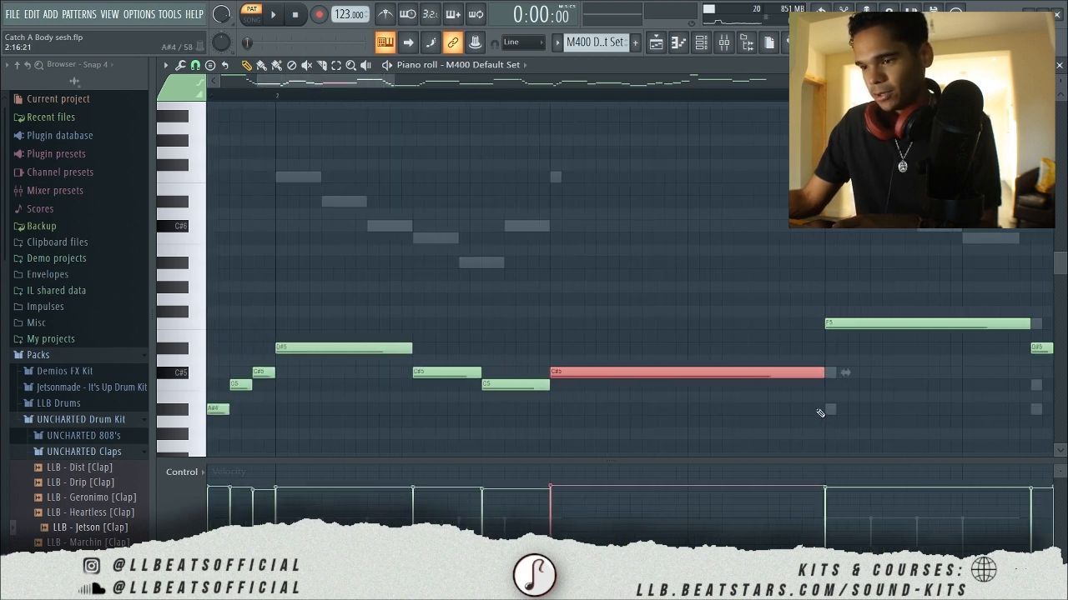
scroll(869, 358, "up", 1)
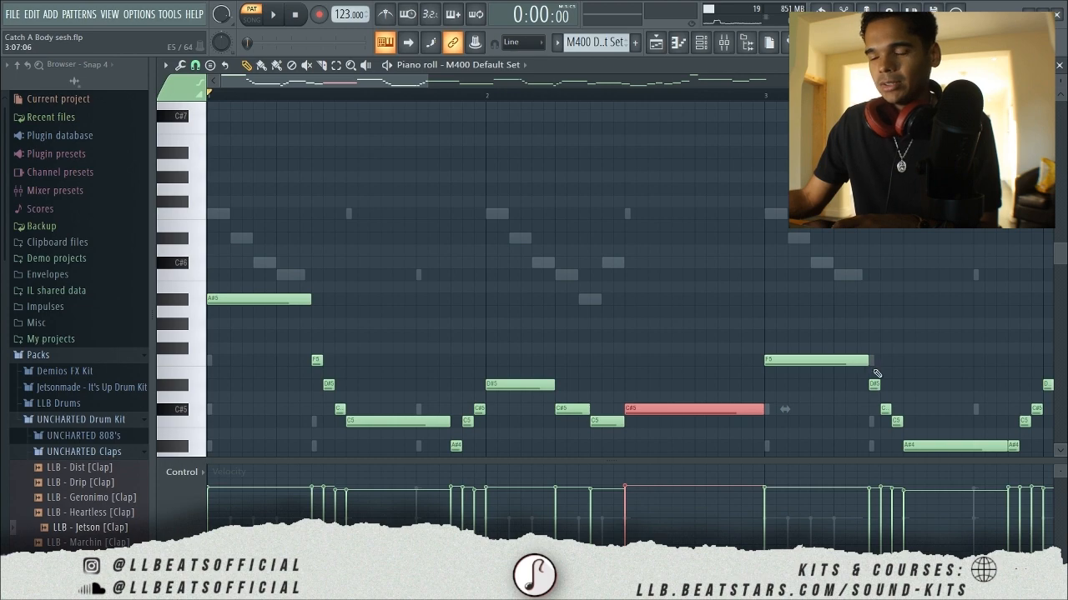
Highlight the long F5 note at the start of bar 3 and place the playhead just before that bar
scroll(875, 369, "up", 5)
left_click_drag(869, 345, 839, 369)
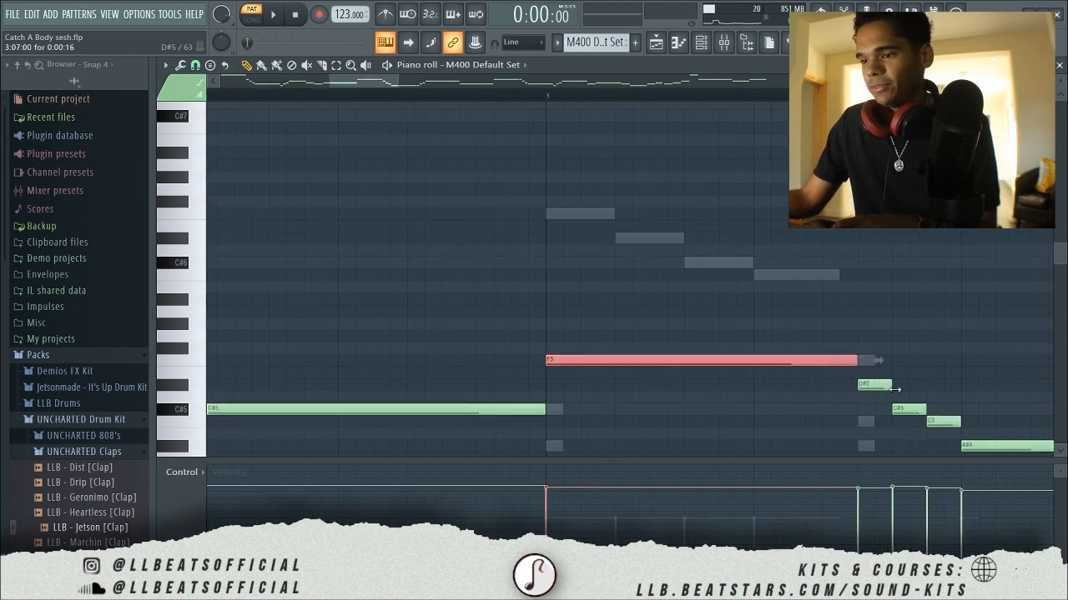
scroll(891, 384, "down", 4)
left_click_drag(415, 84, 291, 95)
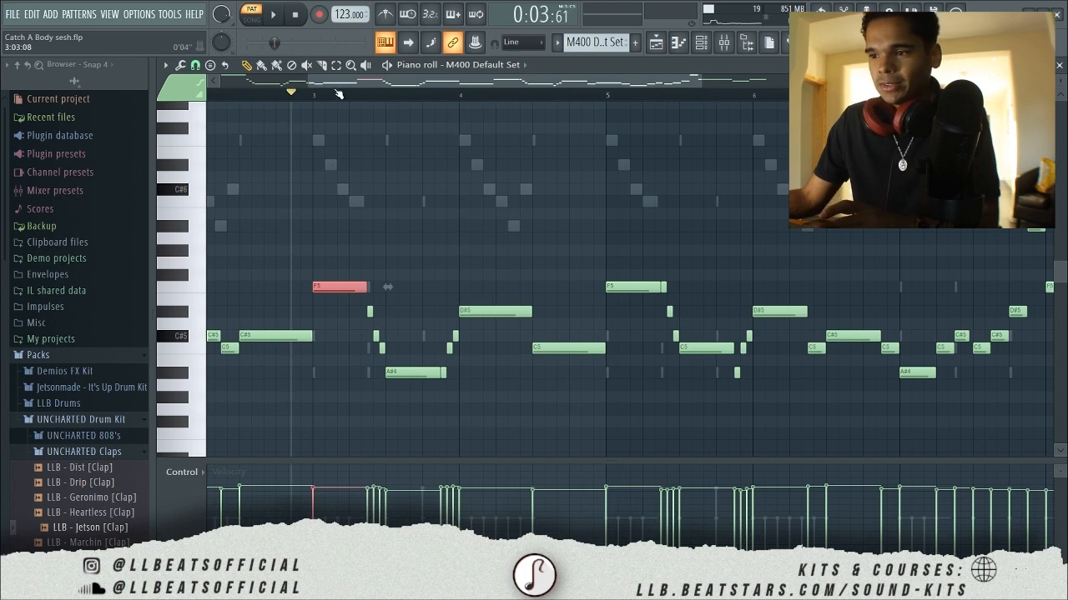
Highlight the short F5, D#5 and C#5 notes in bar 1 to examine how they link A#5 to C5, and clear the selection
scroll(338, 96, "left", 3)
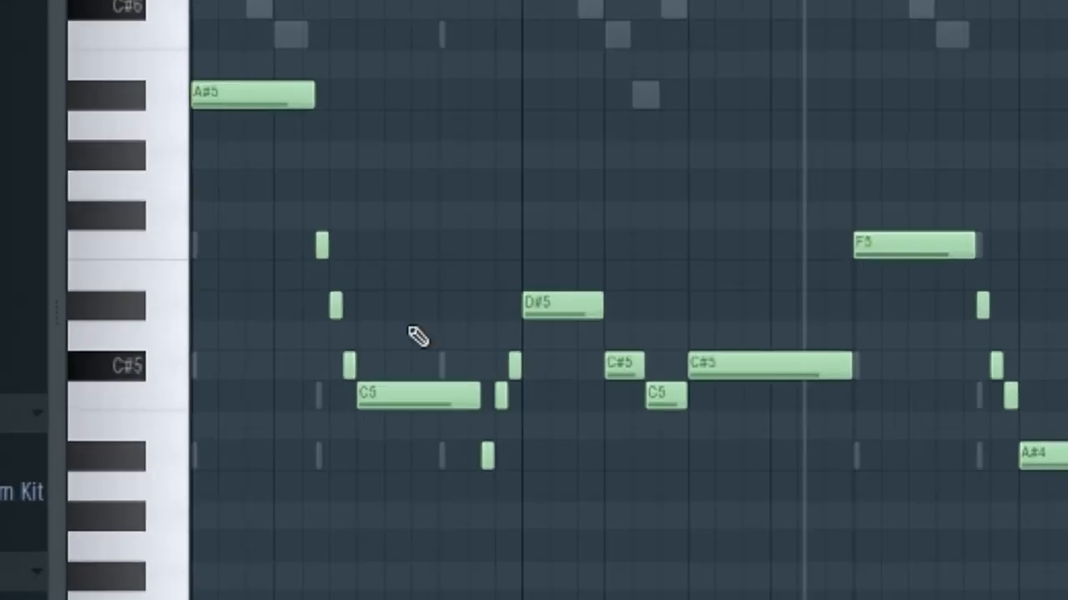
scroll(457, 407, "up", 4)
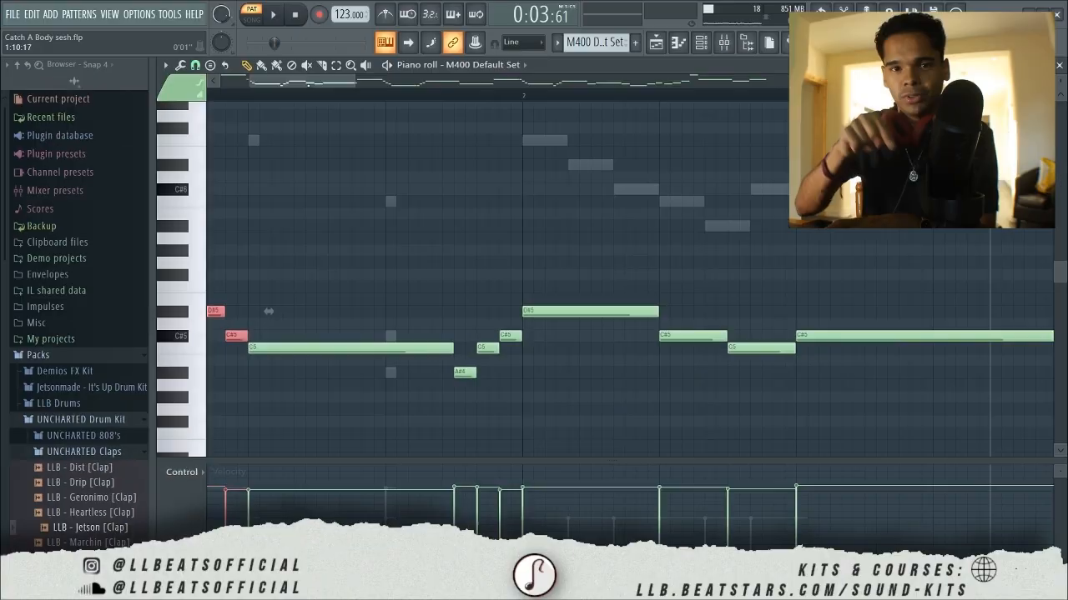
left_click_drag(309, 86, 281, 86)
scroll(413, 322, "up", 3)
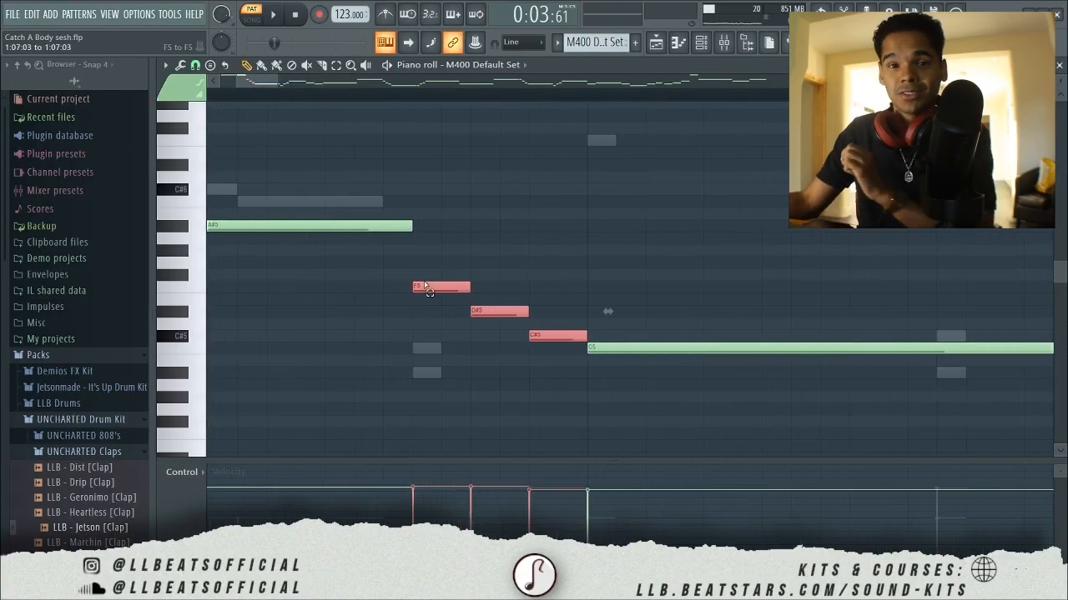
left_click_drag(424, 283, 528, 320)
left_click(657, 293, "ctrl")
left_click_drag(237, 81, 327, 91)
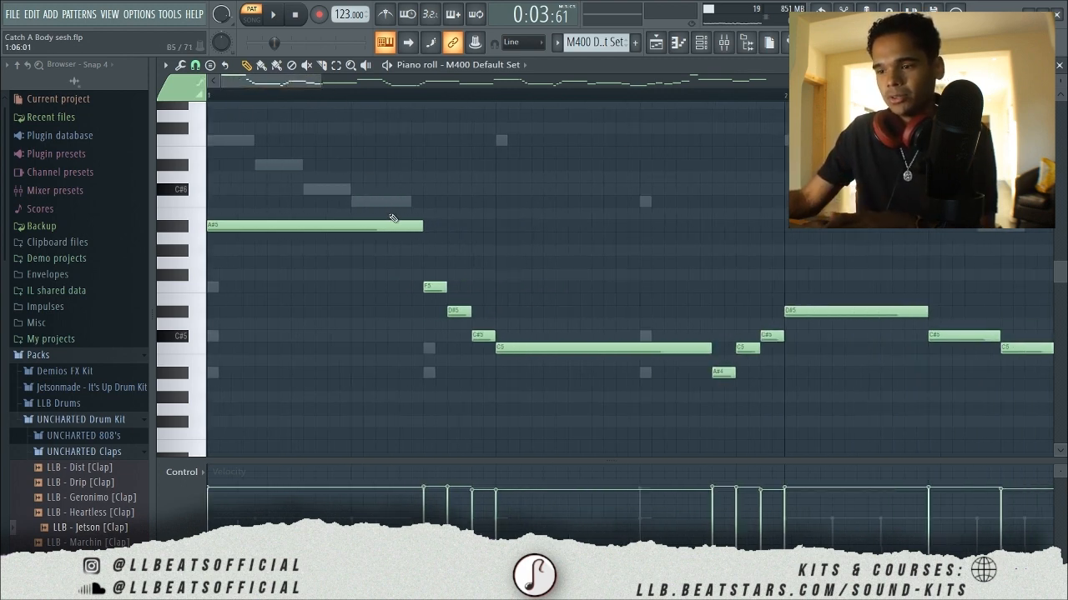
Delete the short F5, D#5 and C#5 notes between A#5 and C5 in bar 1 and play the melody without them
left_click_drag(392, 215, 400, 237)
left_click_drag(420, 277, 485, 334)
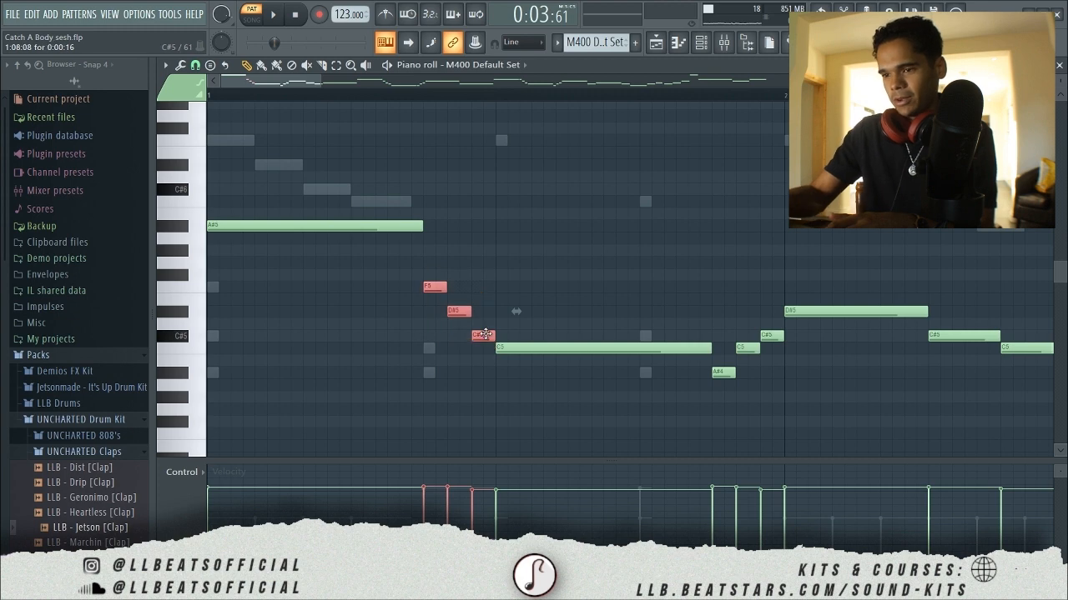
left_click_drag(425, 276, 492, 338)
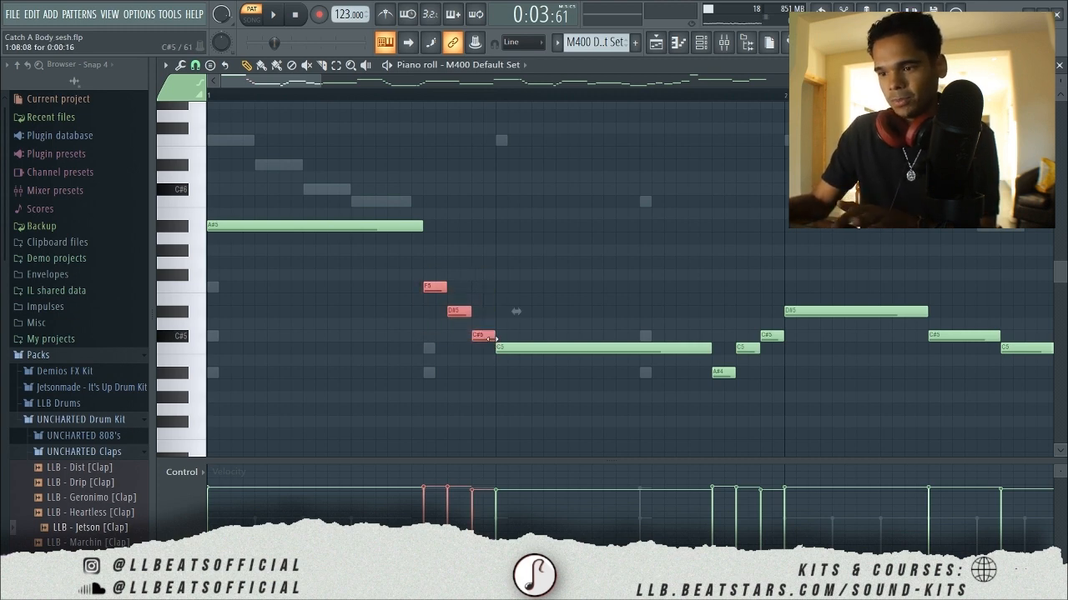
key("Delete")
left_click(273, 14)
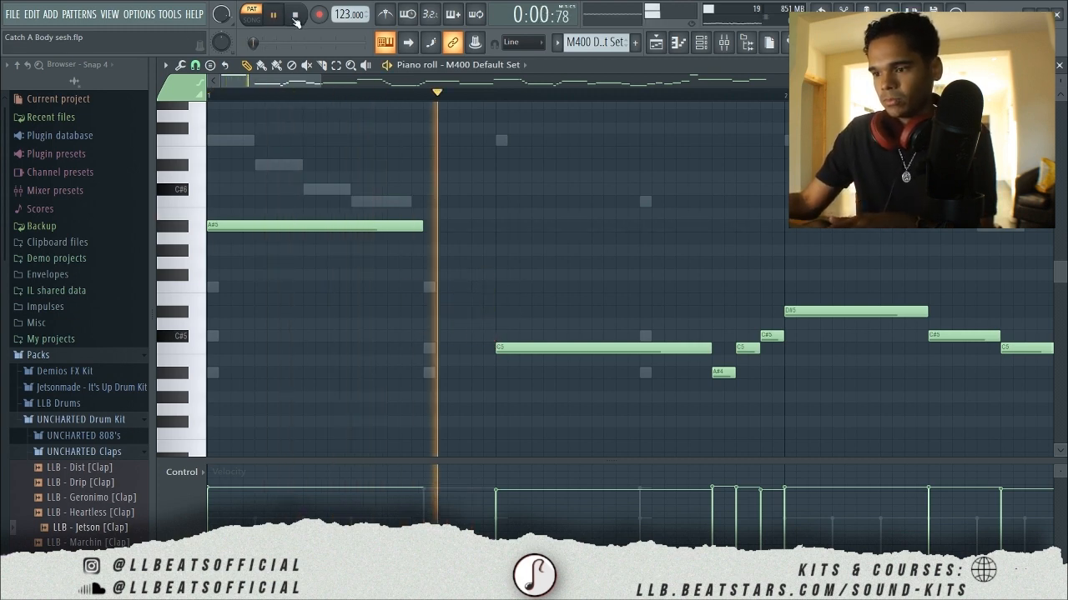
left_click(295, 15)
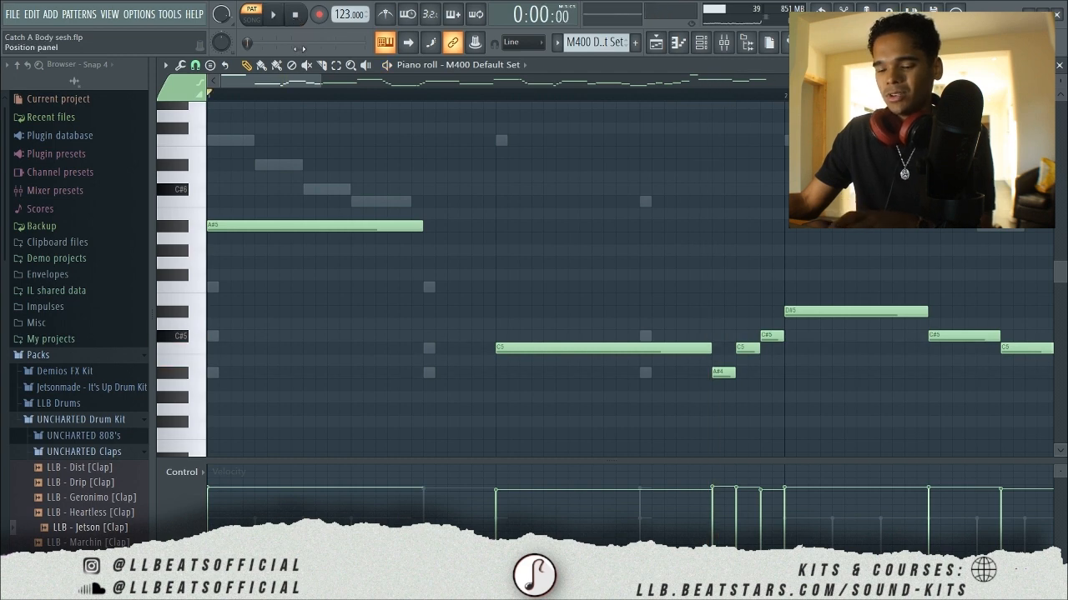
Undo the deletion of the three short notes and play the melody's opening for comparison
key("ctrl+z")
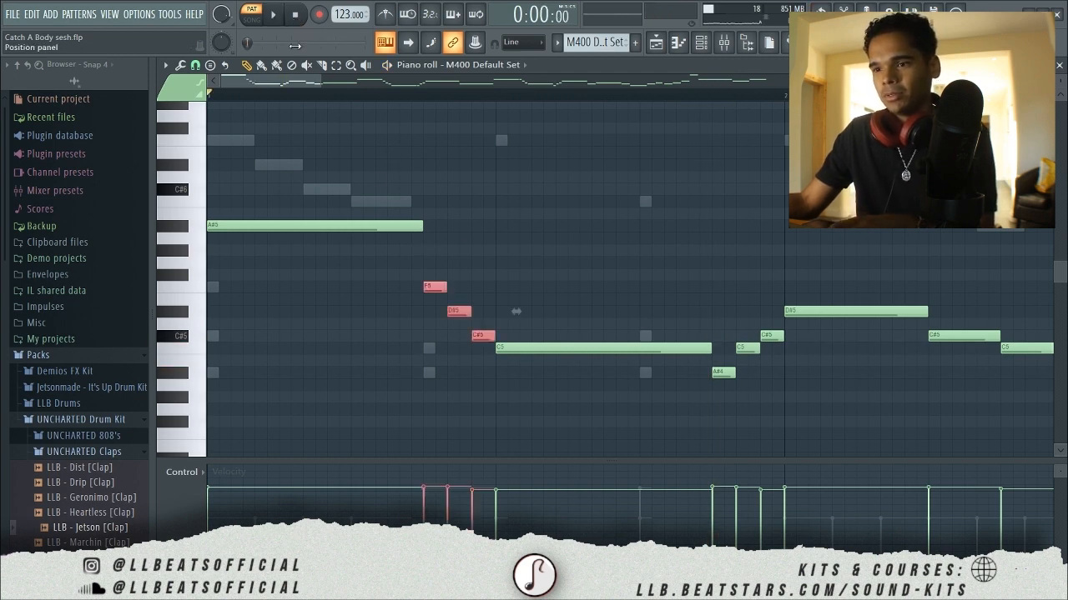
key("space")
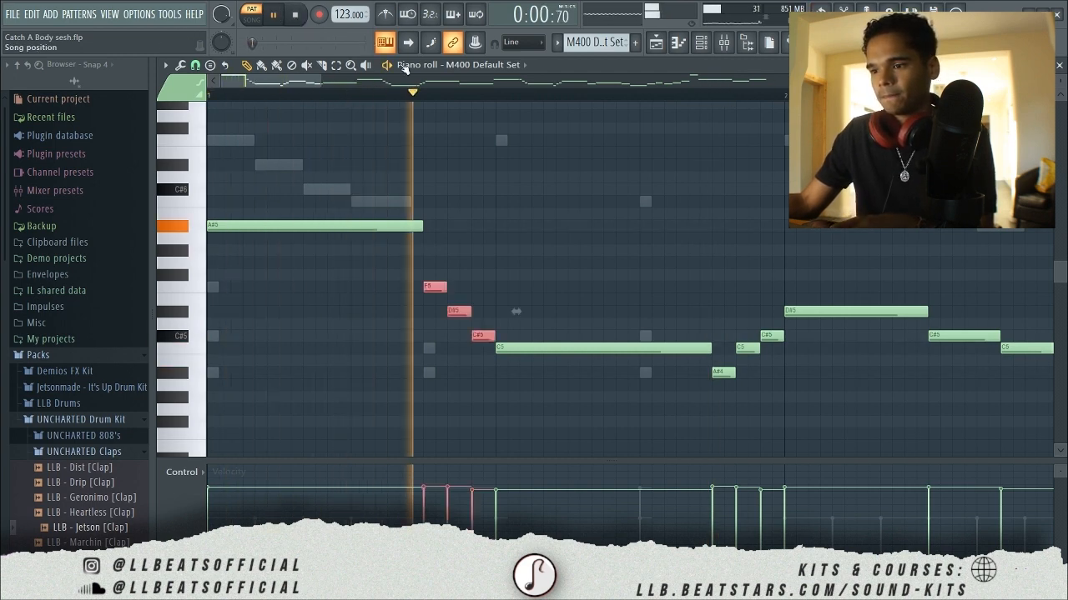
key("space")
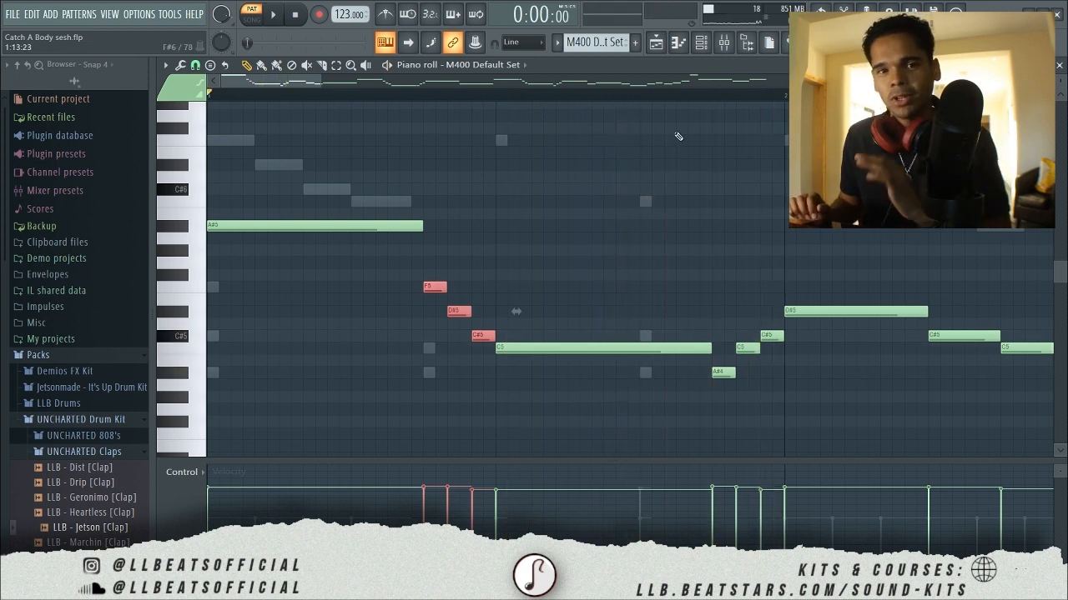
Compare the short descending run after the opening A#5 with the short rising run at the end of bar 1
scroll(432, 158, "down", 4)
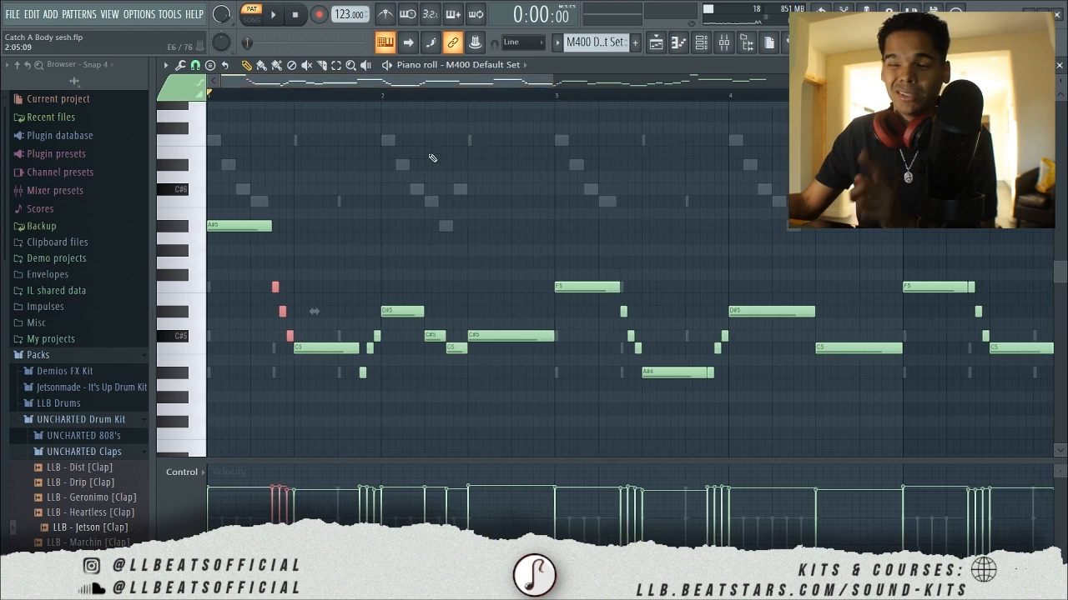
left_click(432, 159, "ctrl")
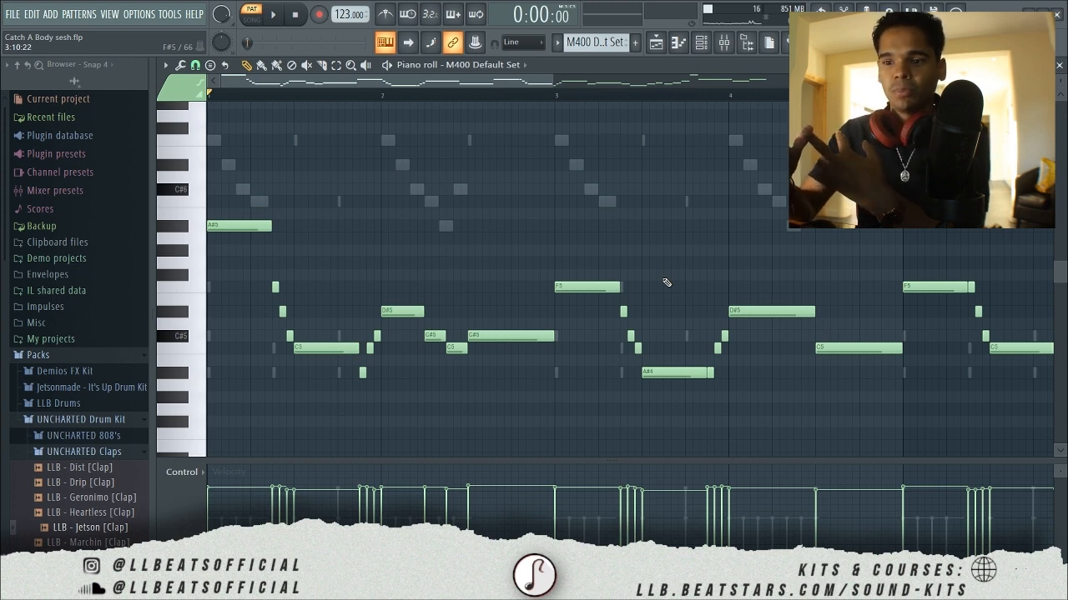
left_click_drag(293, 257, 274, 345)
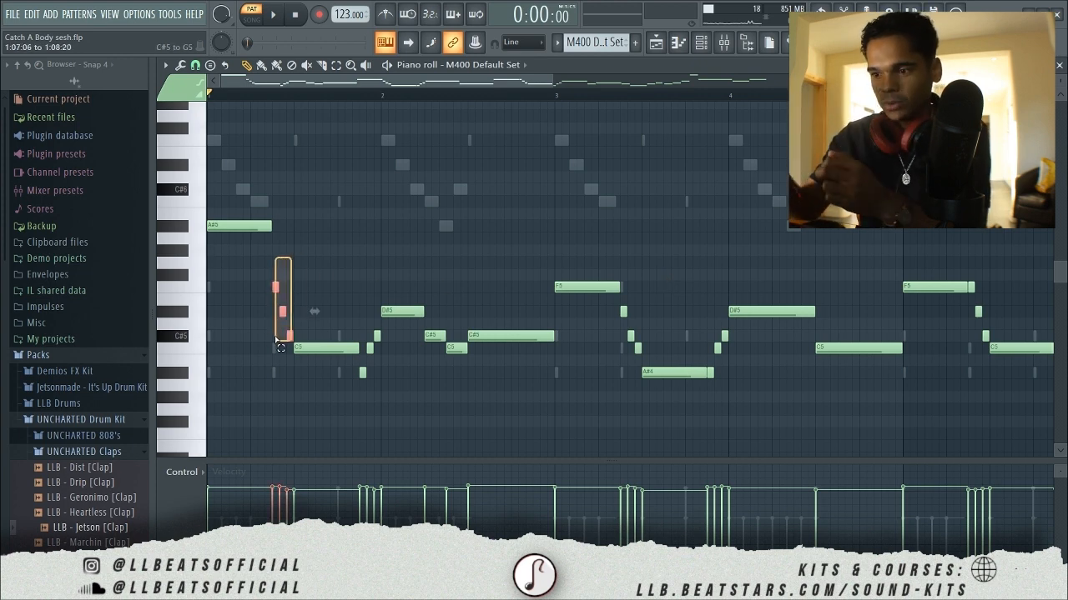
left_click_drag(367, 331, 372, 393)
scroll(523, 371, "up", 2)
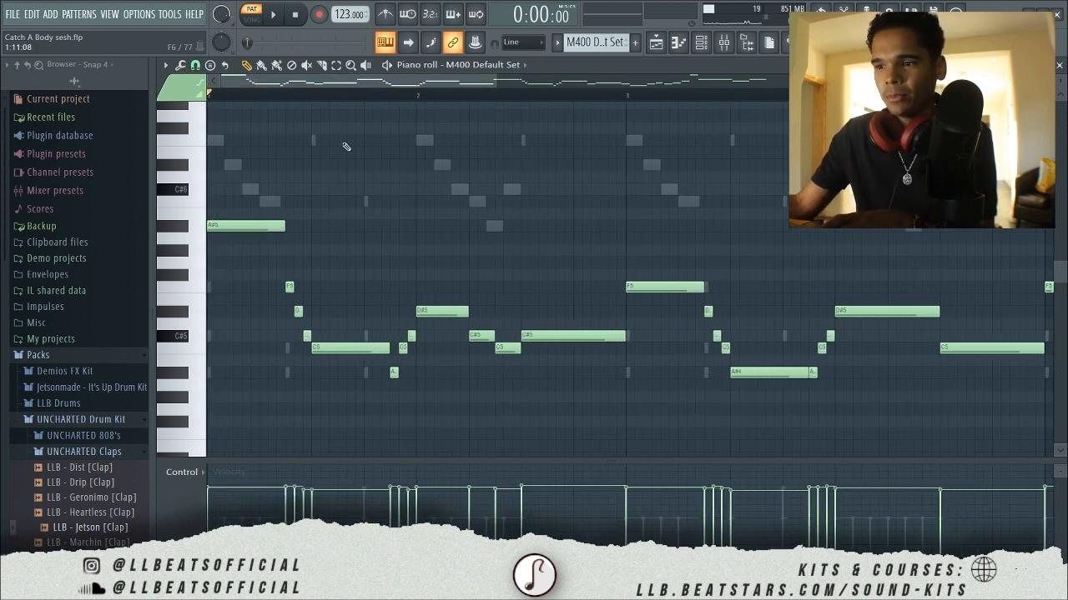
Examine the second half of the M400 Default Set melody, from bar 5 to bar 9, and play the pattern
scroll(568, 151, "right", 6)
left_click_drag(402, 135, 694, 427)
left_click_drag(593, 81, 867, 84)
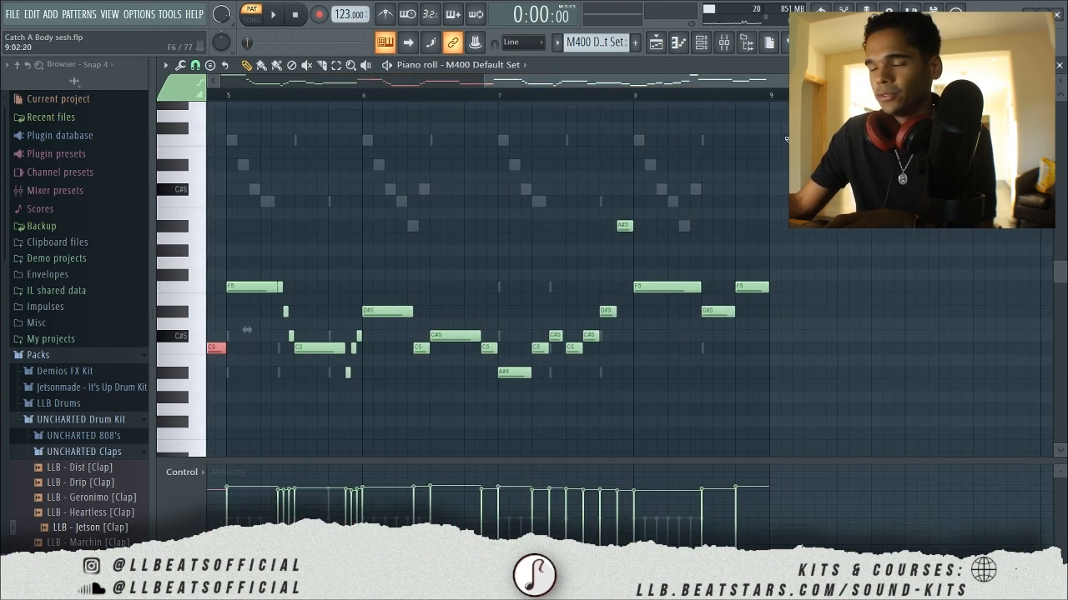
left_click_drag(514, 102, 782, 135)
key("space")
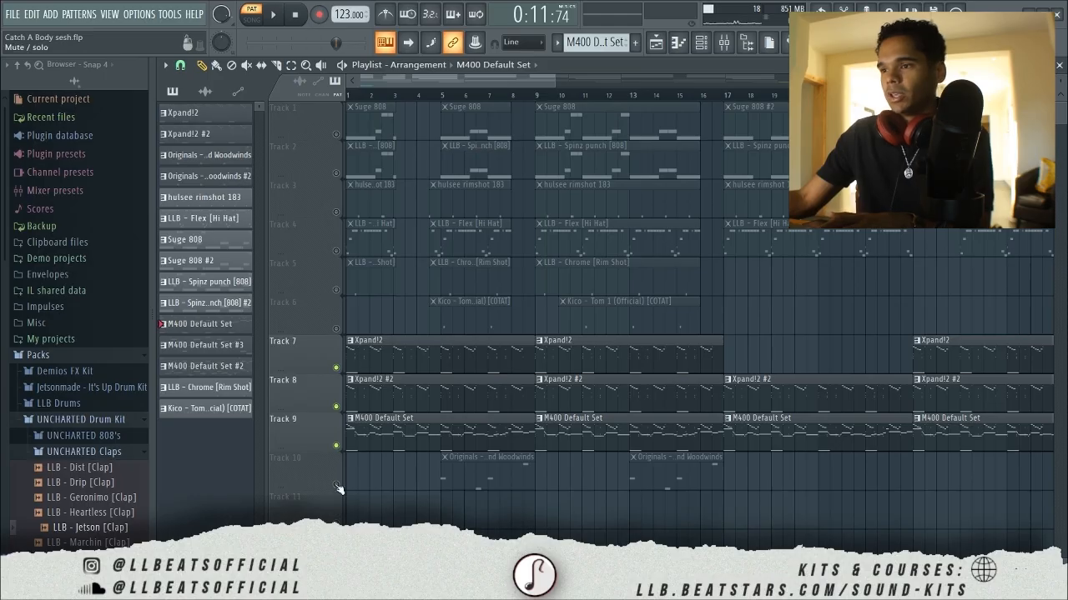
Unmute Track 10 and play the arrangement in song mode, viewing the M400 Default Set pattern's notes during playback
left_click(337, 486)
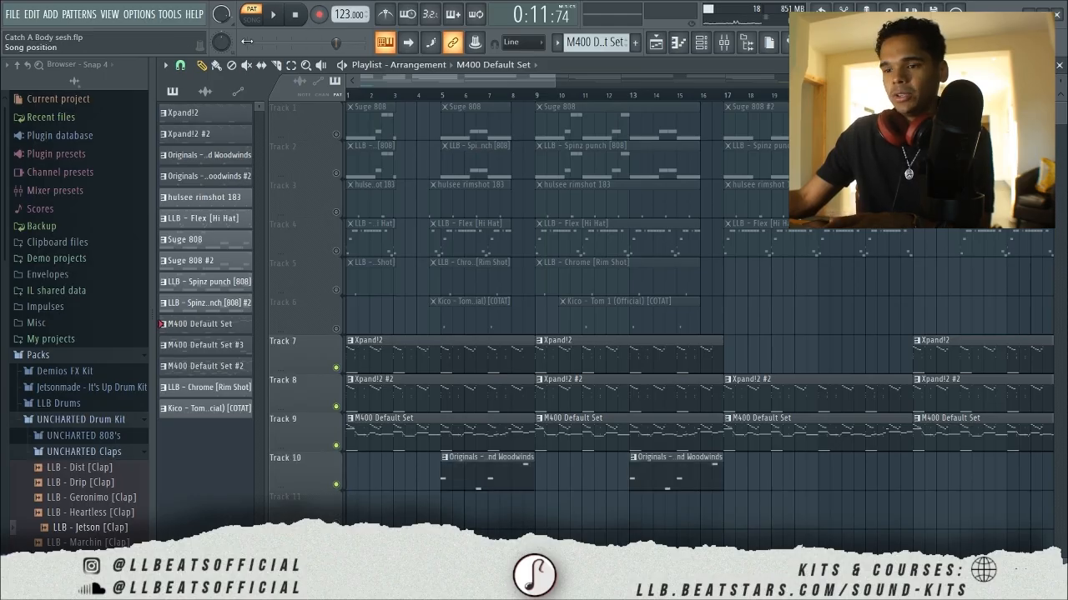
left_click(273, 15)
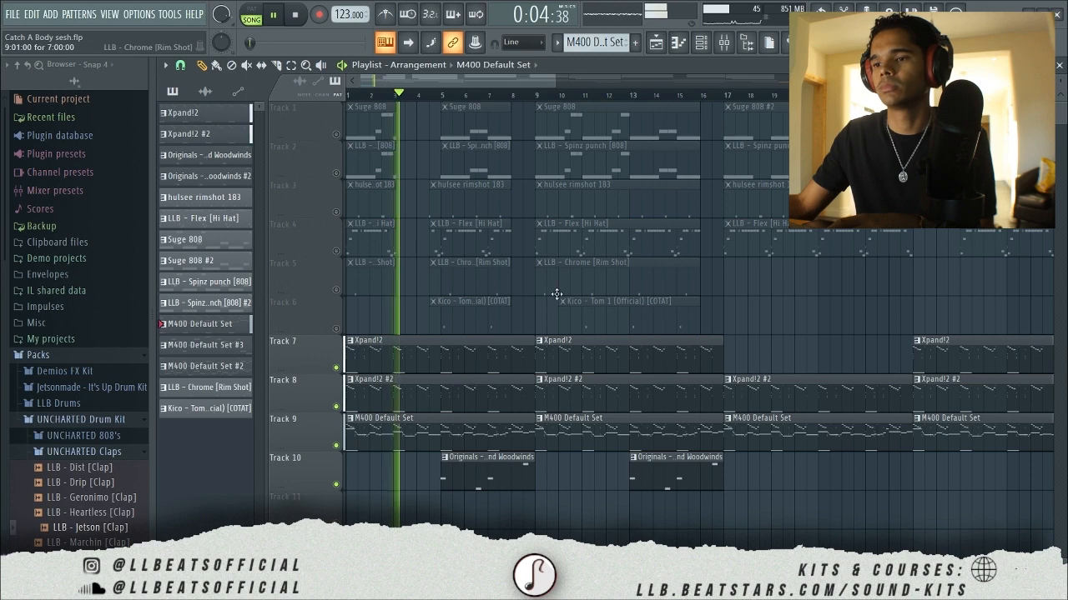
double_click(444, 439)
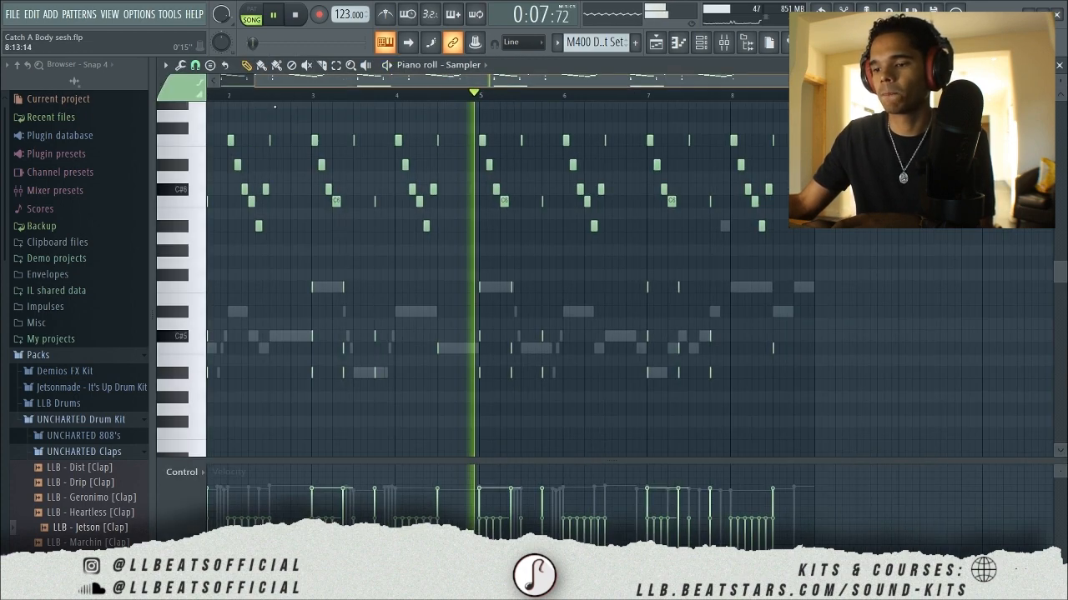
scroll(660, 366, "up", 4)
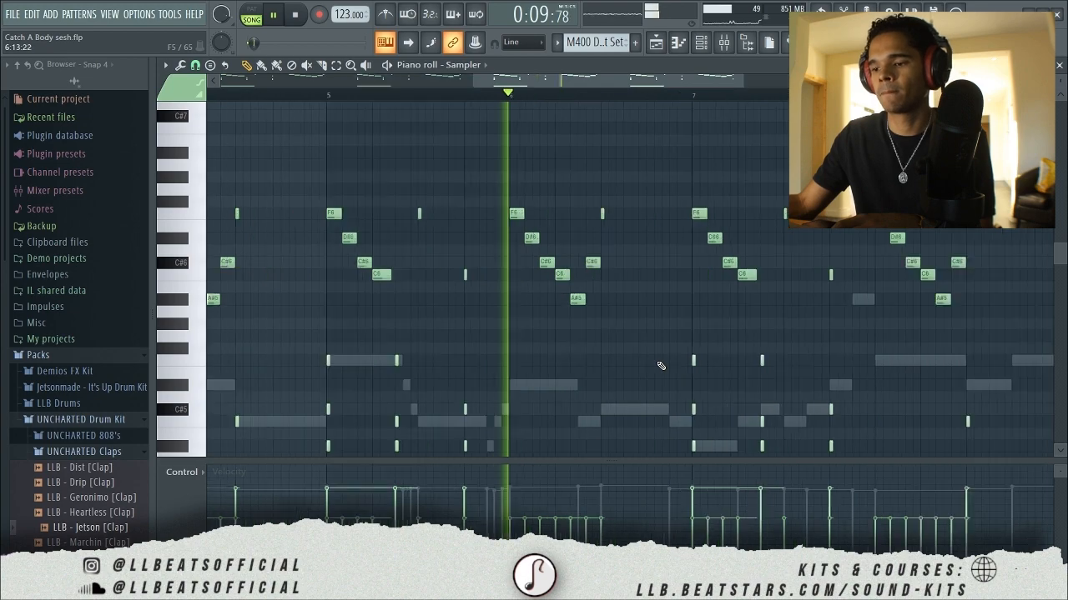
scroll(660, 366, "up", 2)
scroll(658, 361, "down", 2)
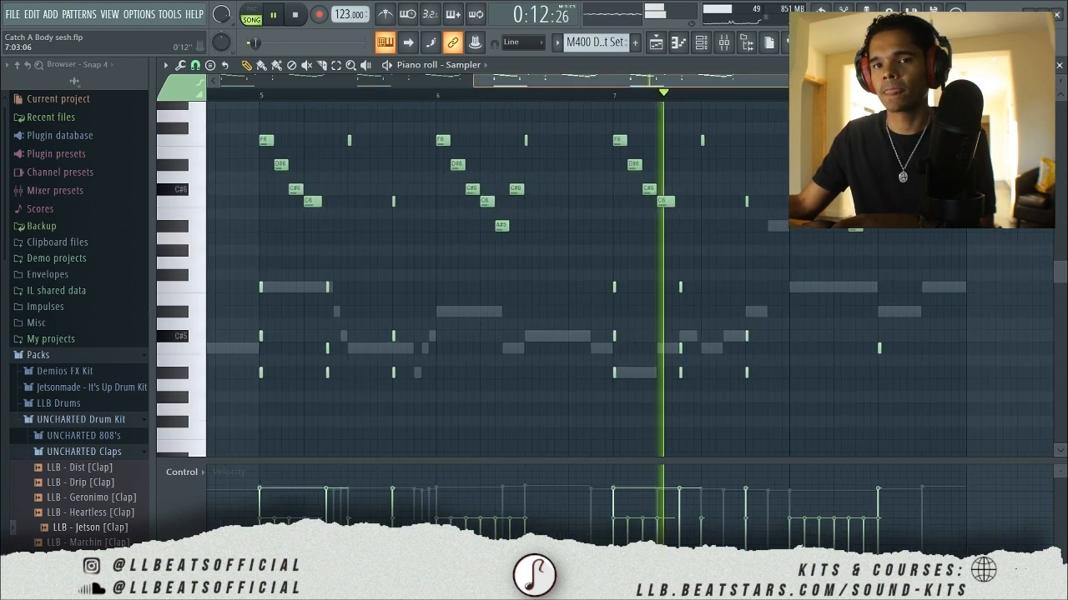
left_click(664, 49)
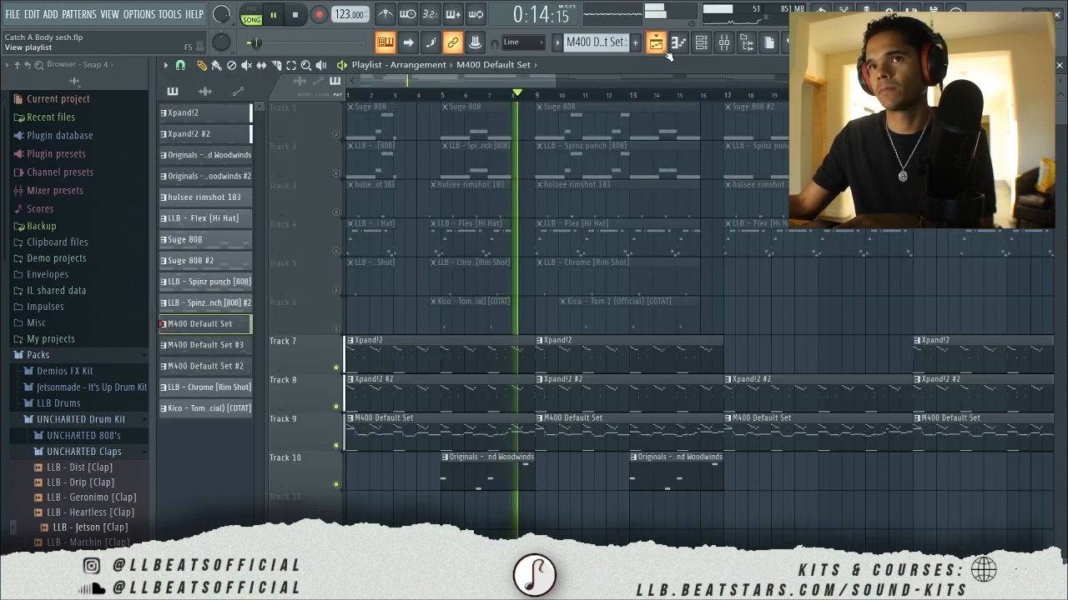
key("space")
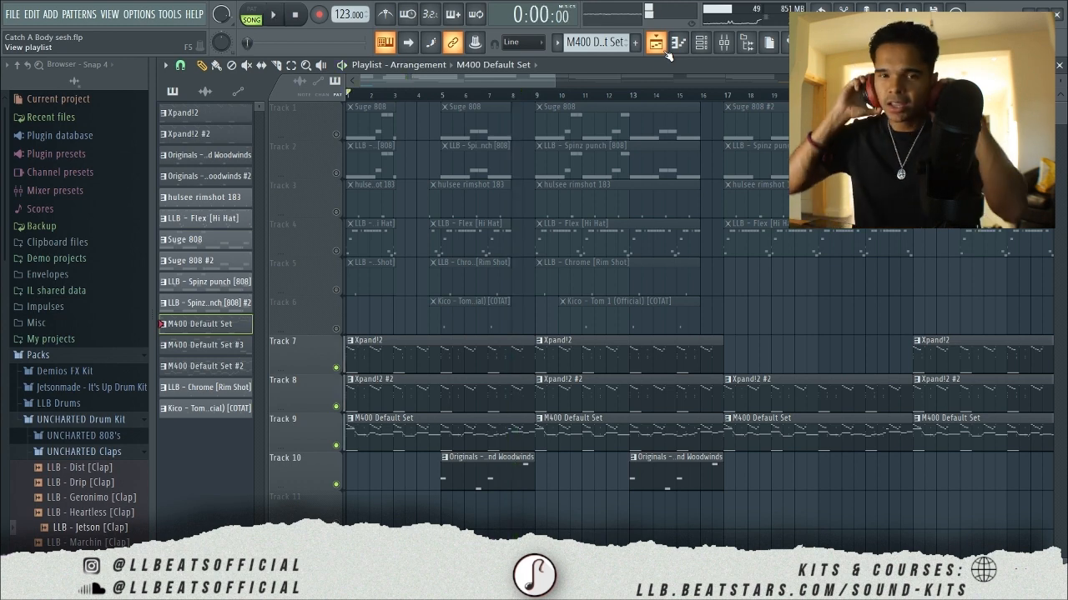
Extend the first Originals - Epic Brass and Woodwinds clip on Track 10 back to bar 1 and open its notes
left_click_drag(442, 476, 348, 476)
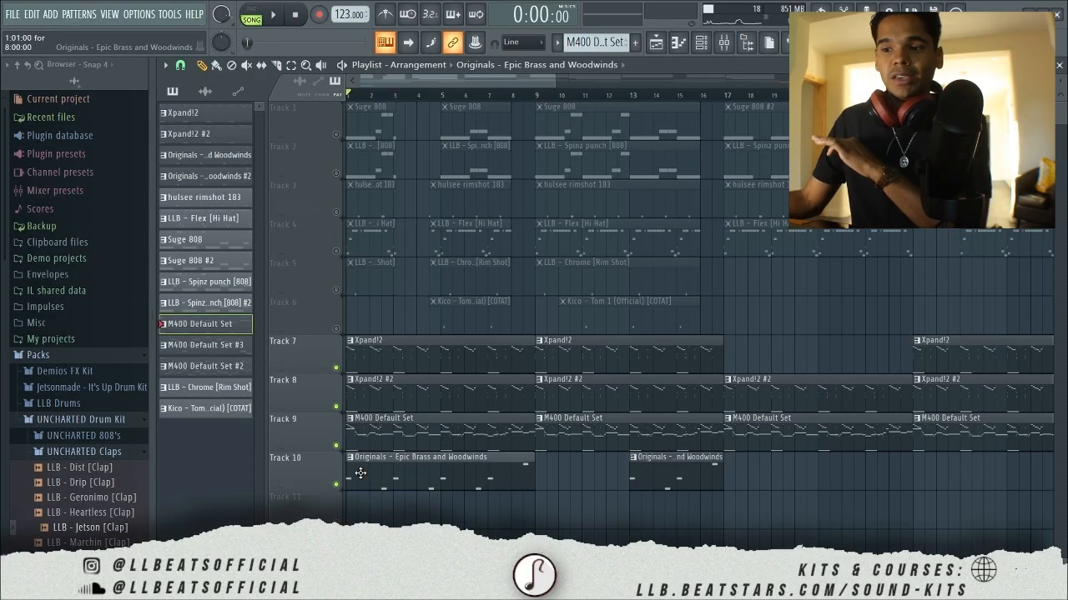
double_click(360, 472)
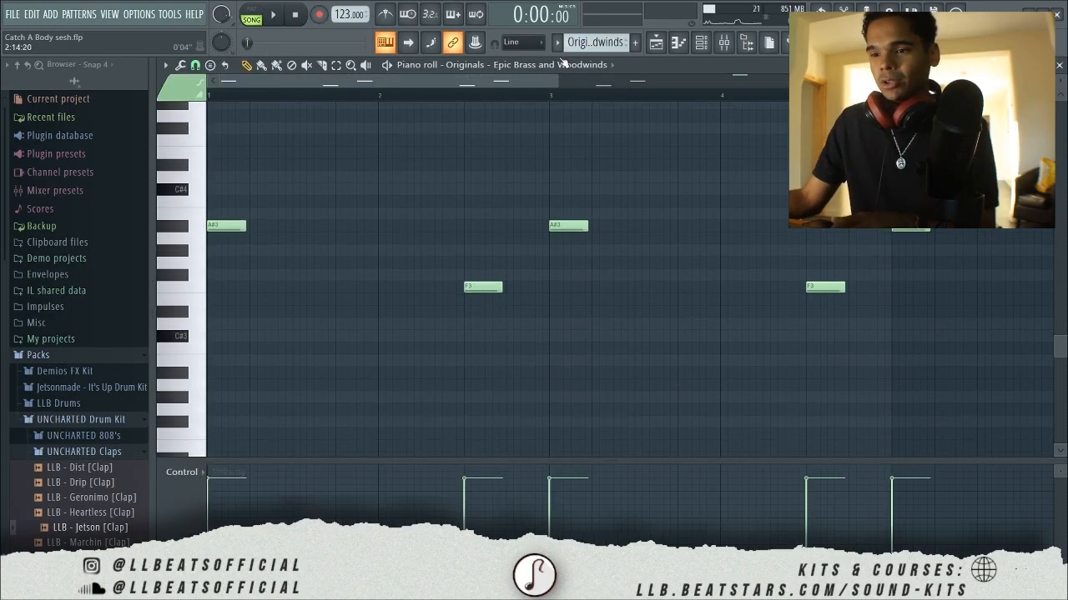
left_click_drag(564, 76, 940, 77)
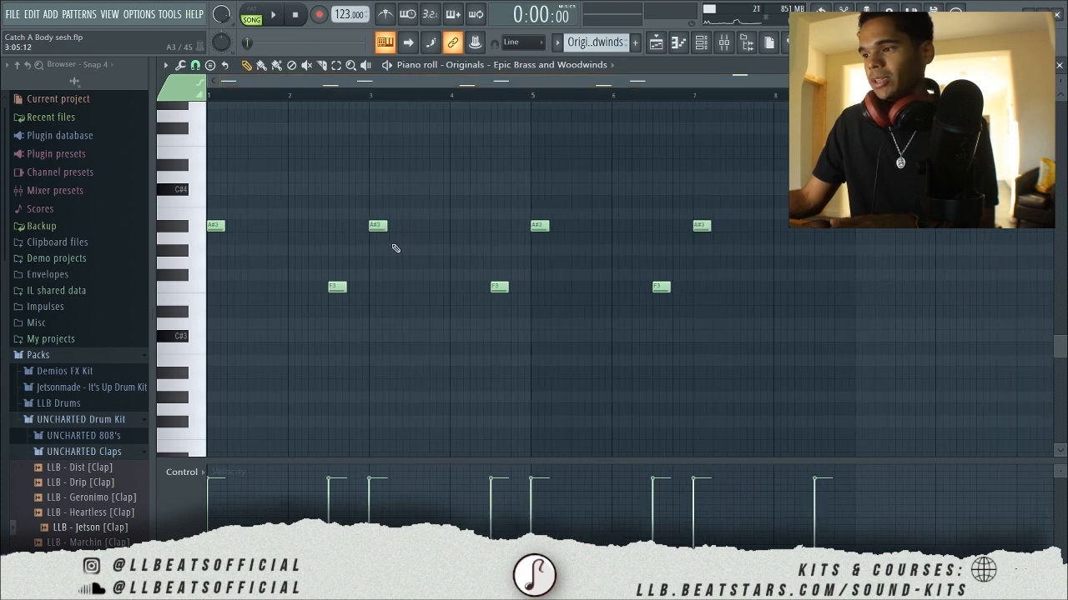
Examine the brass and woodwinds pattern's A#3 and F3 notes and its higher final note in bar 8, and play it alone
left_click_drag(211, 229, 756, 315)
left_click(824, 167, "ctrl")
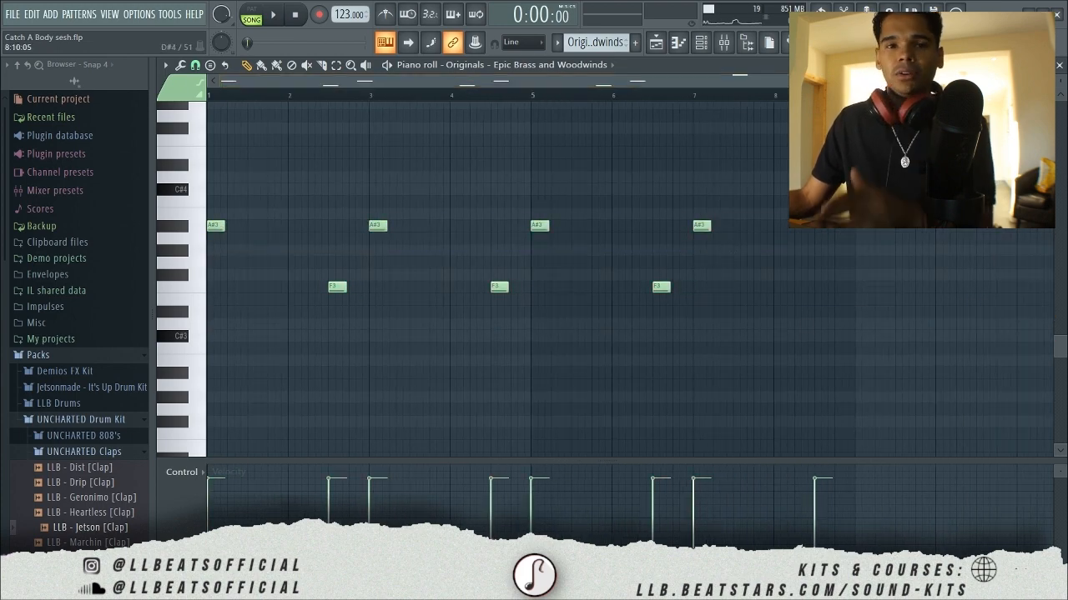
scroll(832, 150, "up", 3)
scroll(832, 150, "down", 3)
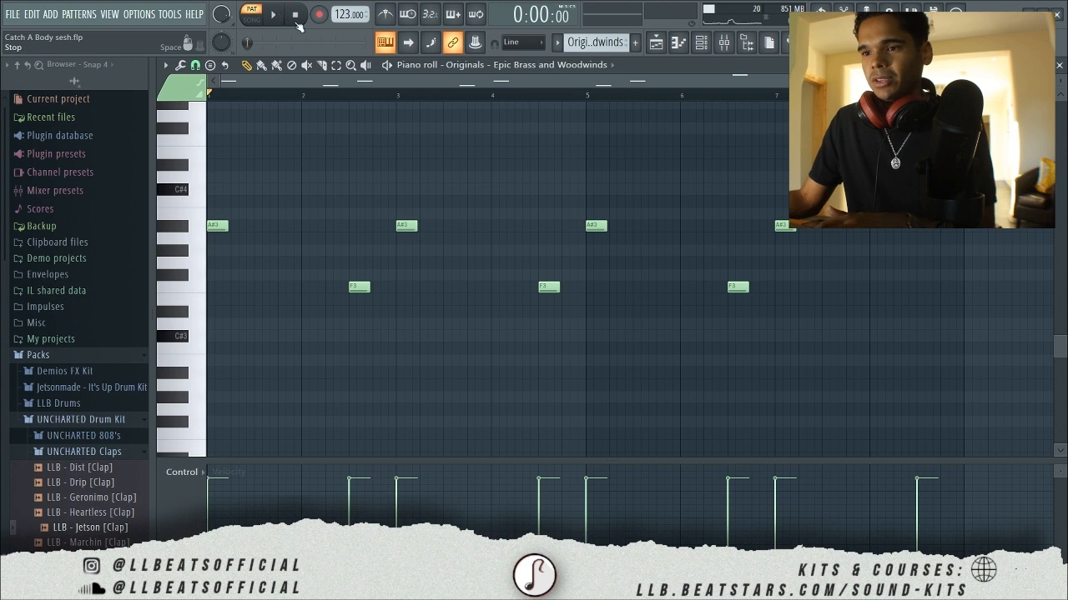
key("space")
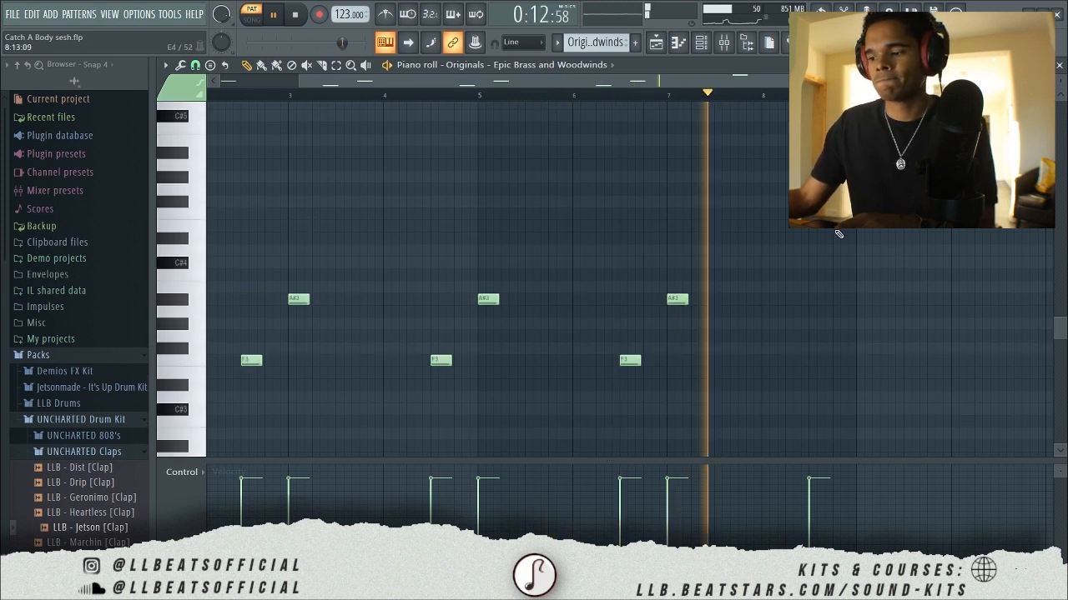
scroll(837, 232, "up", 5)
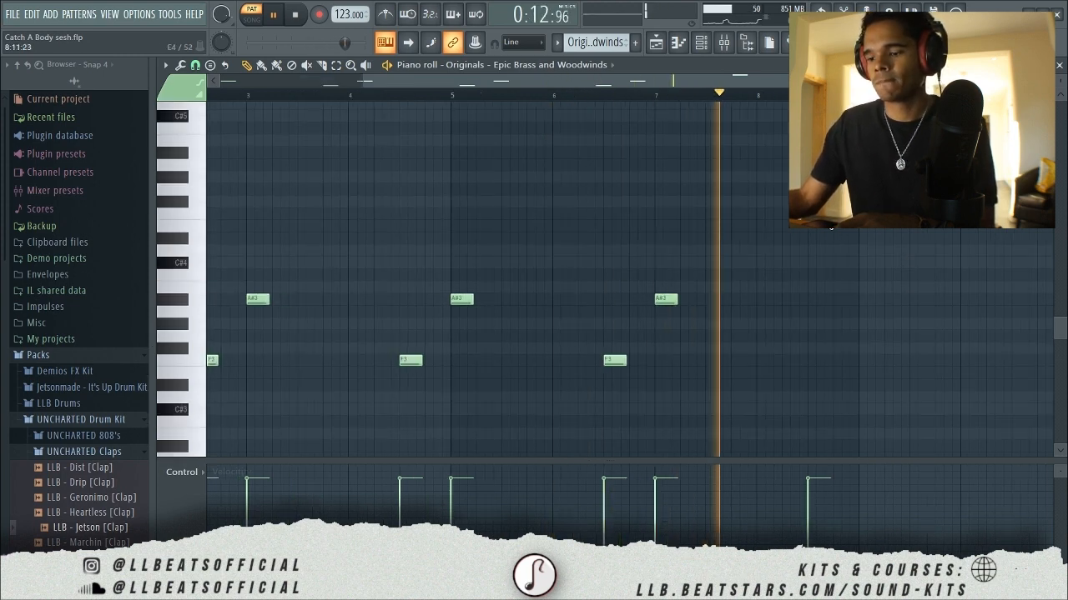
left_click(305, 16)
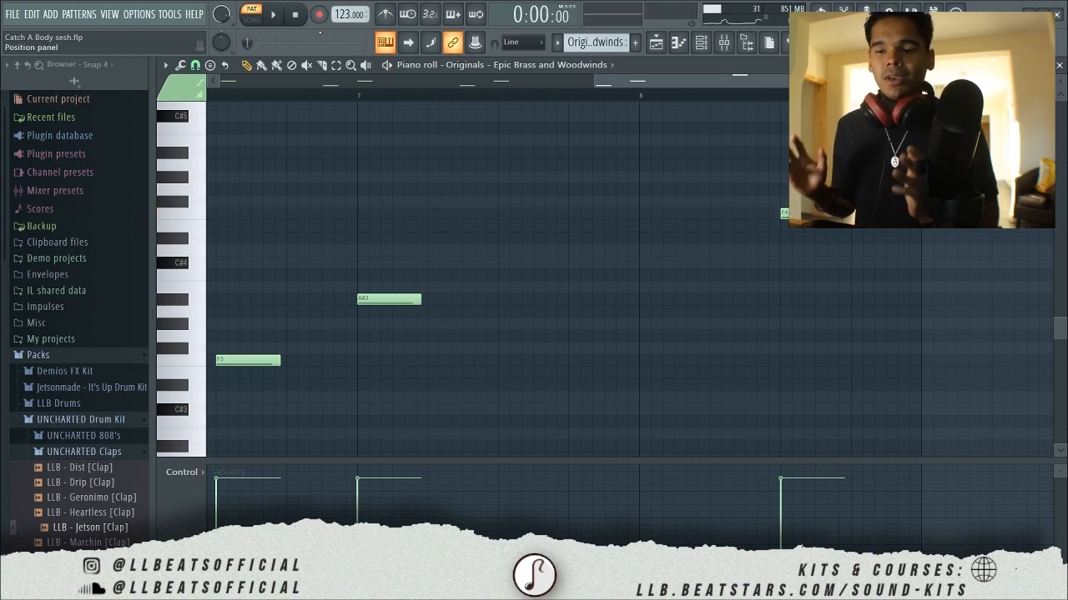
Return to the playlist and play the arrangement's first eight bars in song mode with the brass and woodwinds clip
left_click(655, 45)
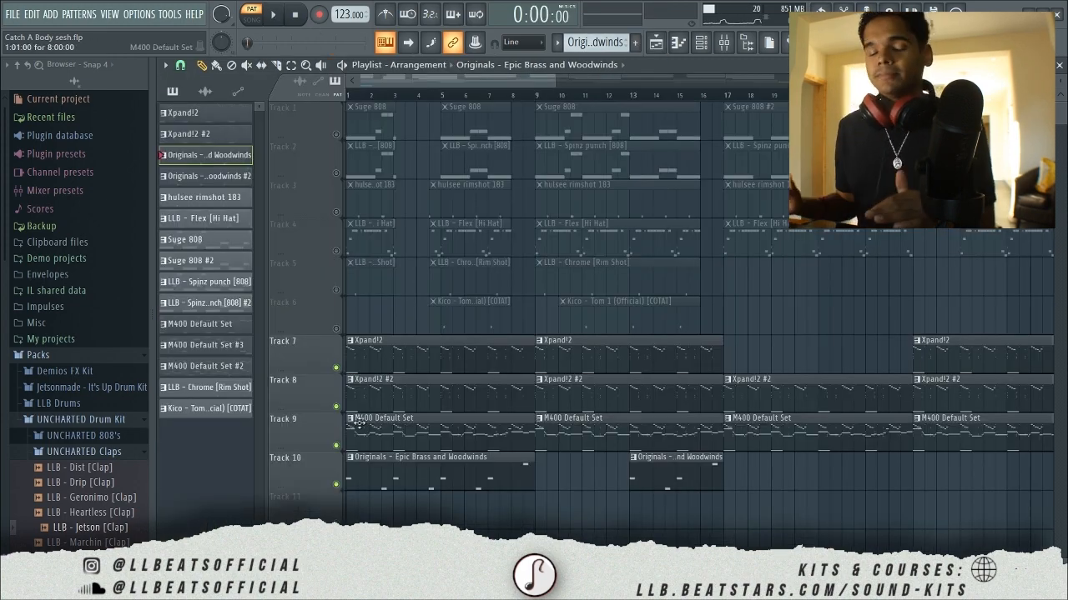
left_click(259, 22)
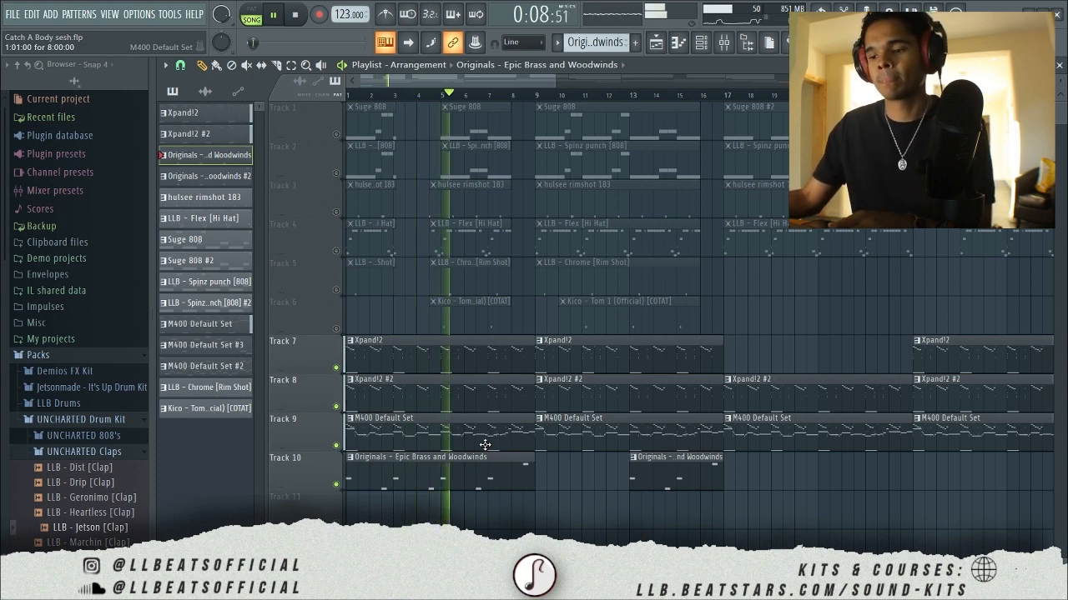
scroll(500, 439, "up", 1)
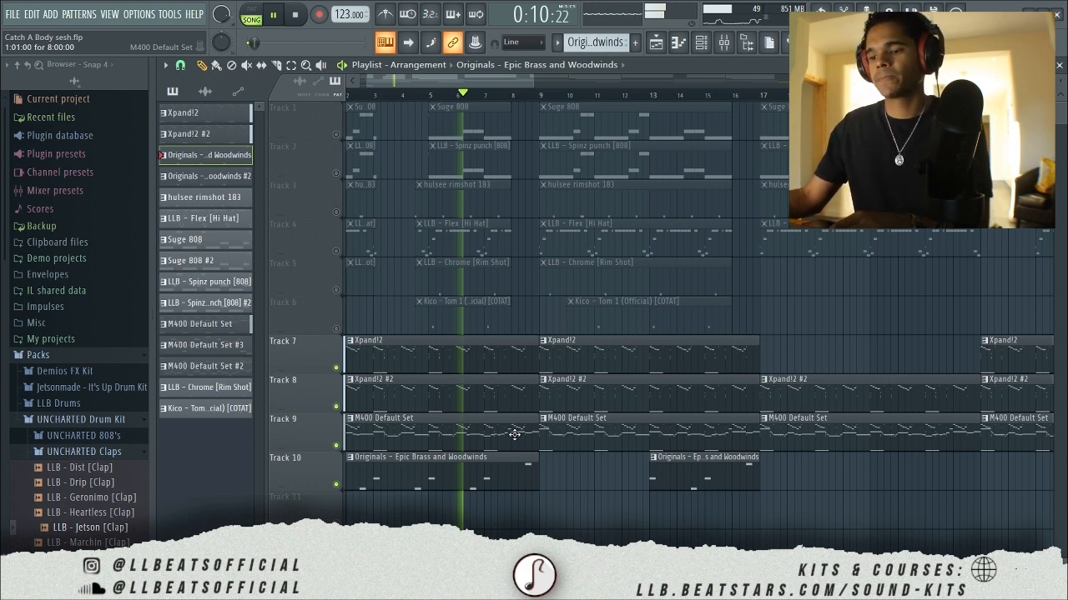
scroll(515, 433, "up", 1)
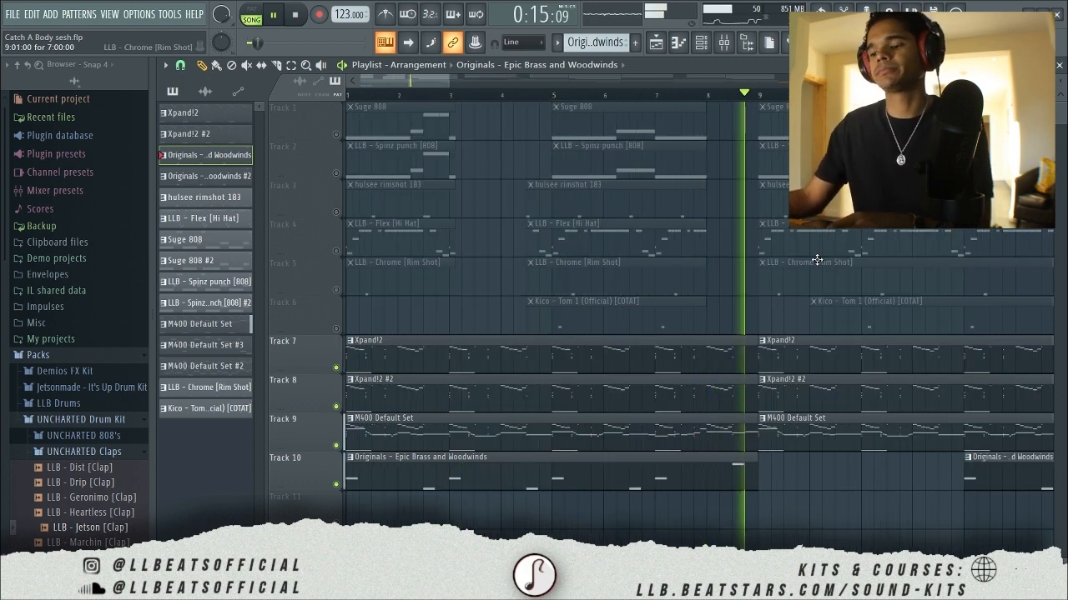
key("space")
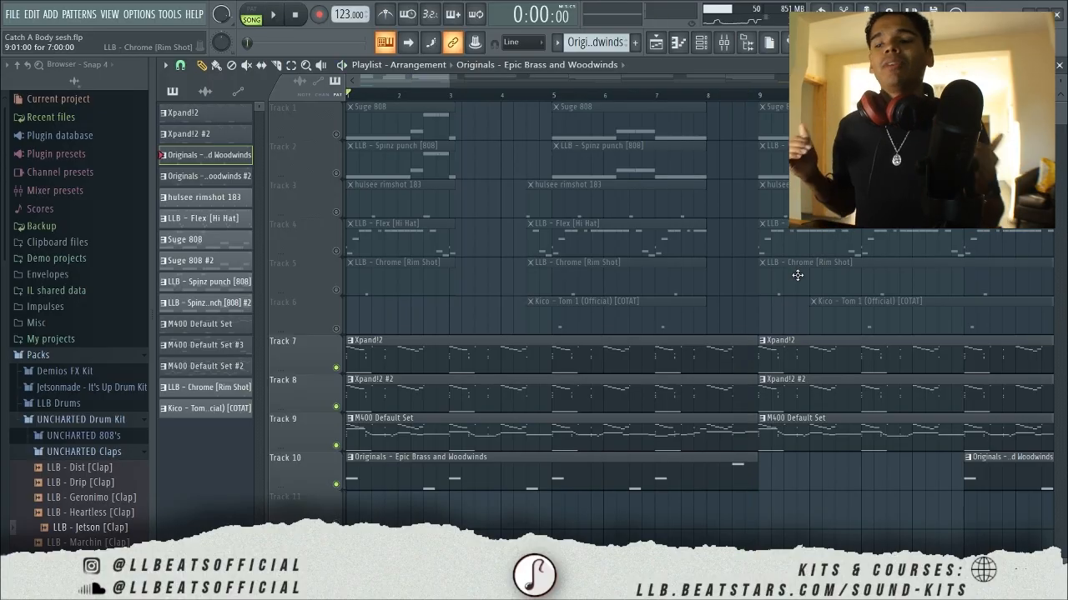